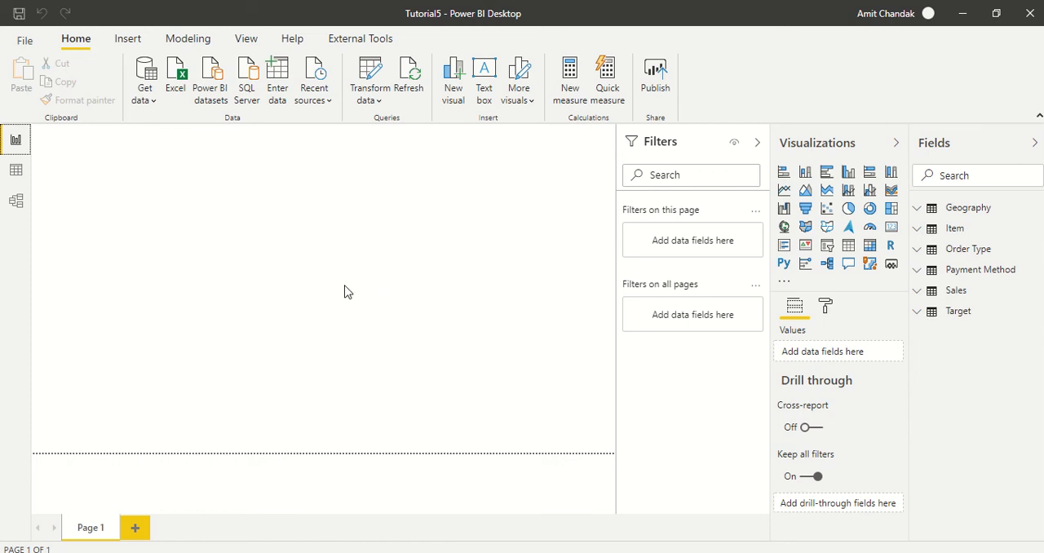
- In the data view, start a new calculated table named Date with a formula that begins with the CALENDAR function
{"action": "left_click", "coordinate": [15, 178]}
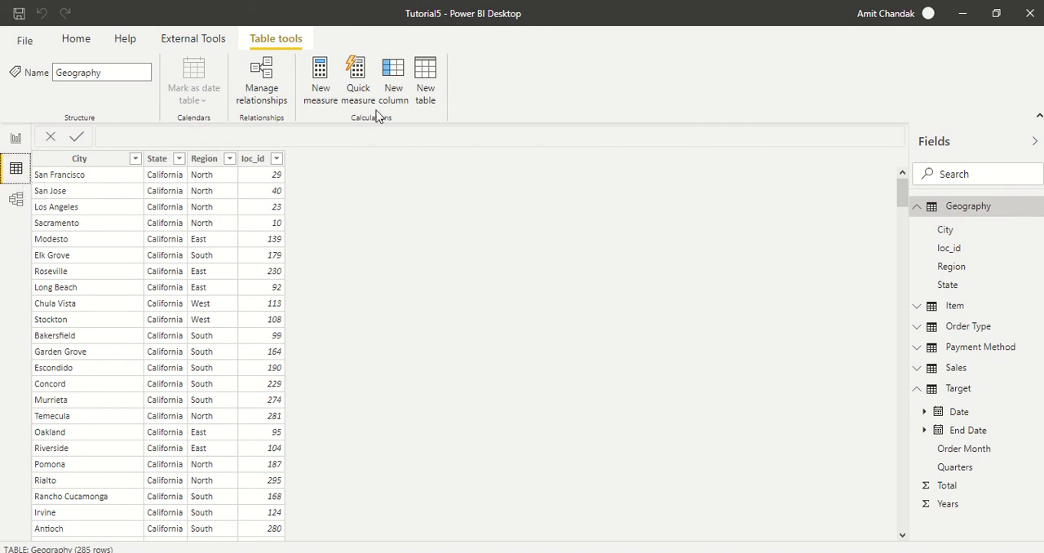
{"action": "left_click", "coordinate": [426, 82]}
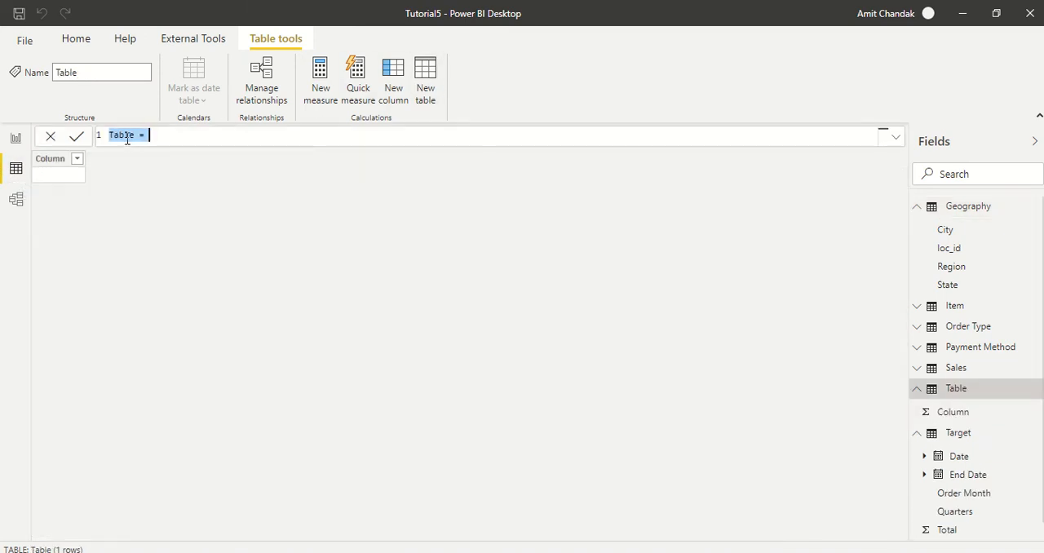
{"action": "double_click", "coordinate": [126, 136]}
{"action": "type", "text": "Date = "}
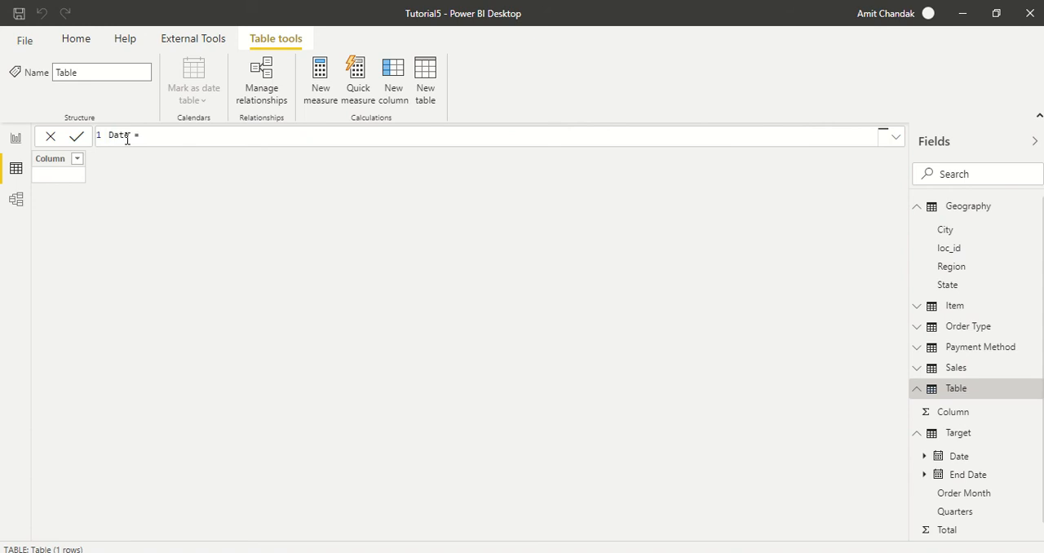
{"action": "type", "text": "Ca"}
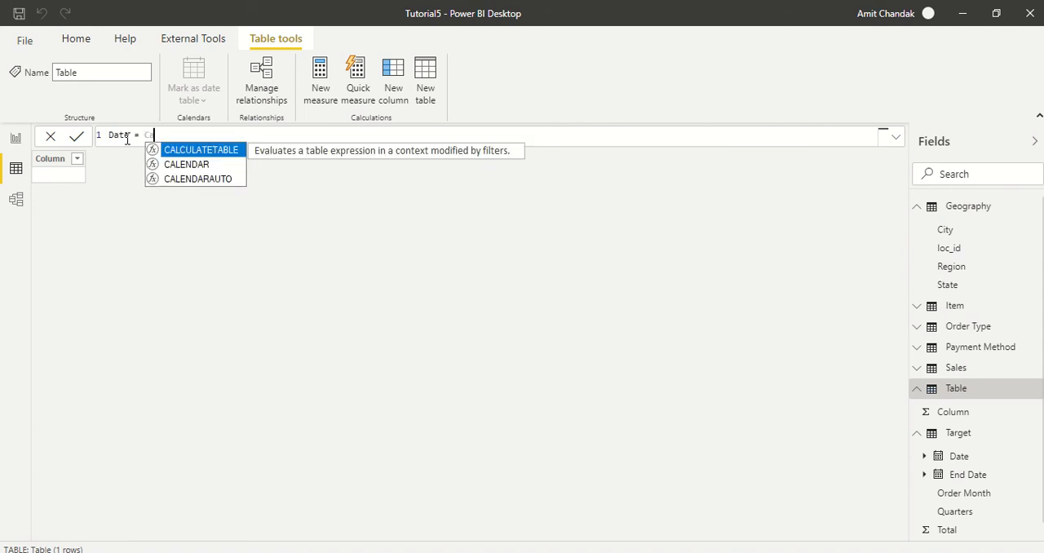
{"action": "key", "text": "Down"}
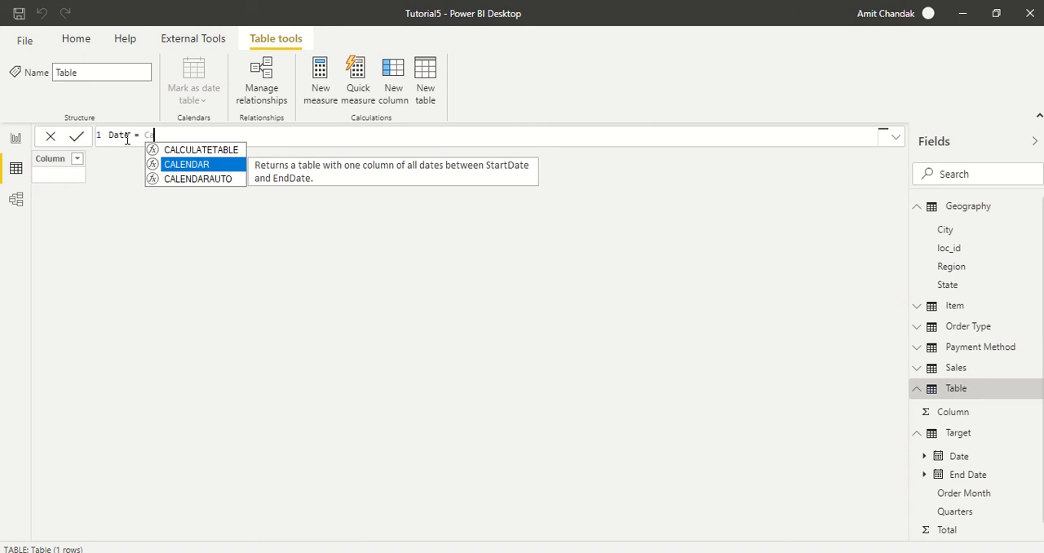
{"action": "key", "text": "Tab"}
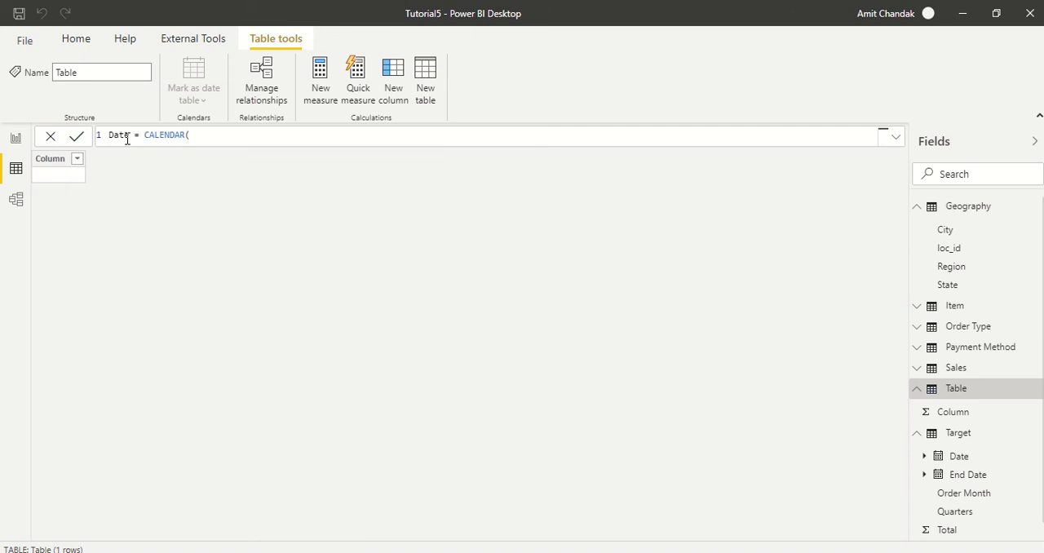
- Enter date(2013,01,01) as the start date of the CALENDAR function
{"action": "type", "text": "date"}
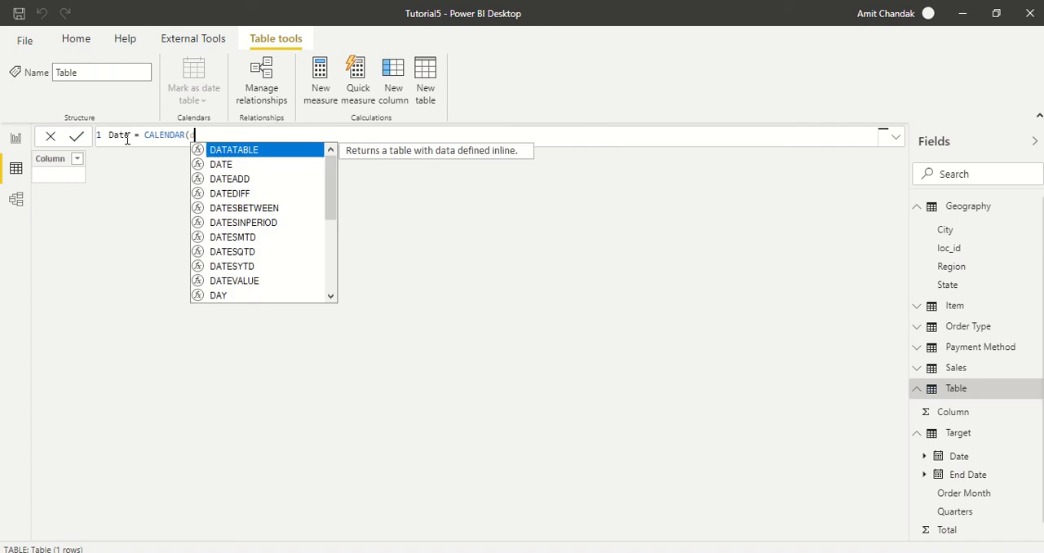
{"action": "type", "text": "(2"}
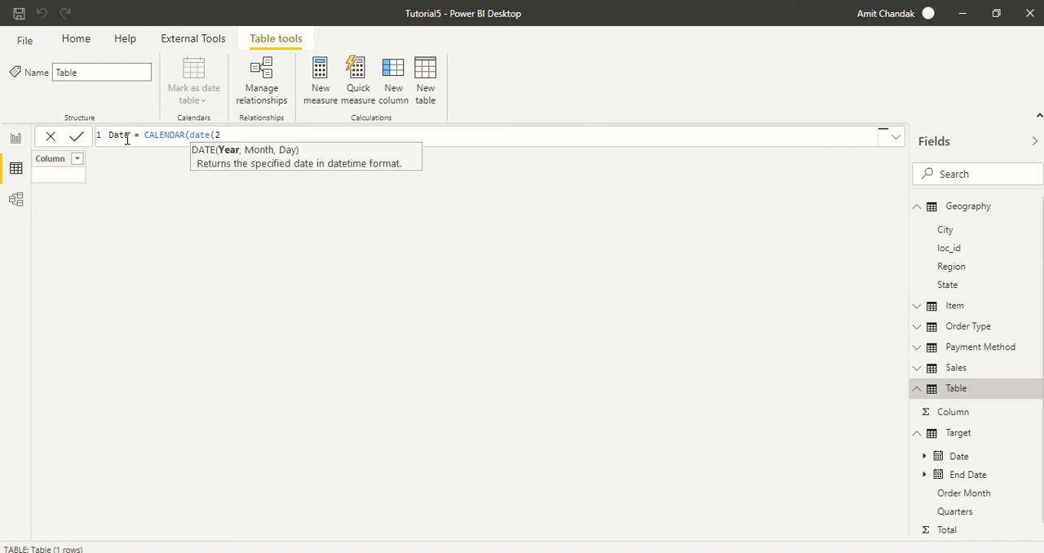
{"action": "type", "text": "013,"}
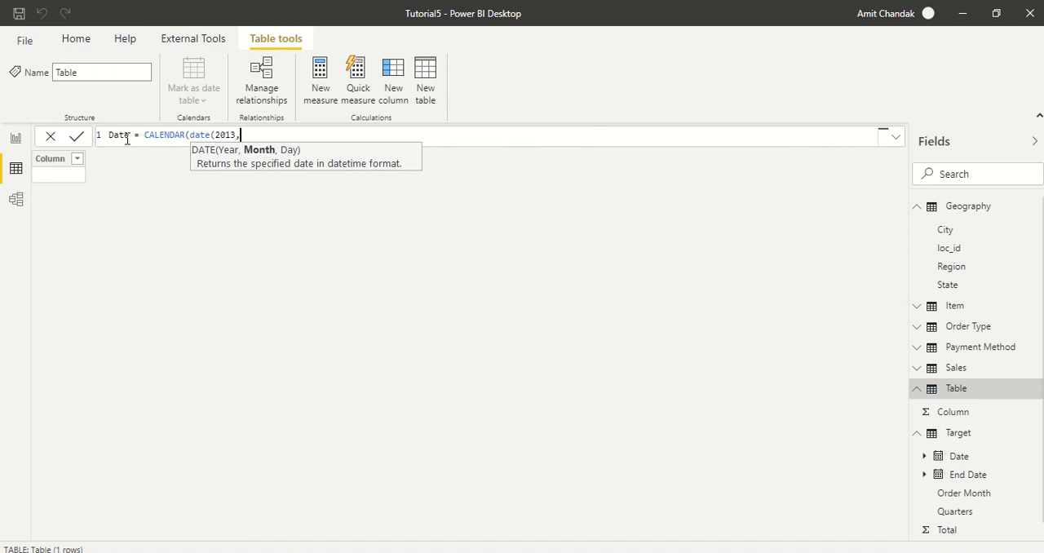
{"action": "type", "text": "01,01"}
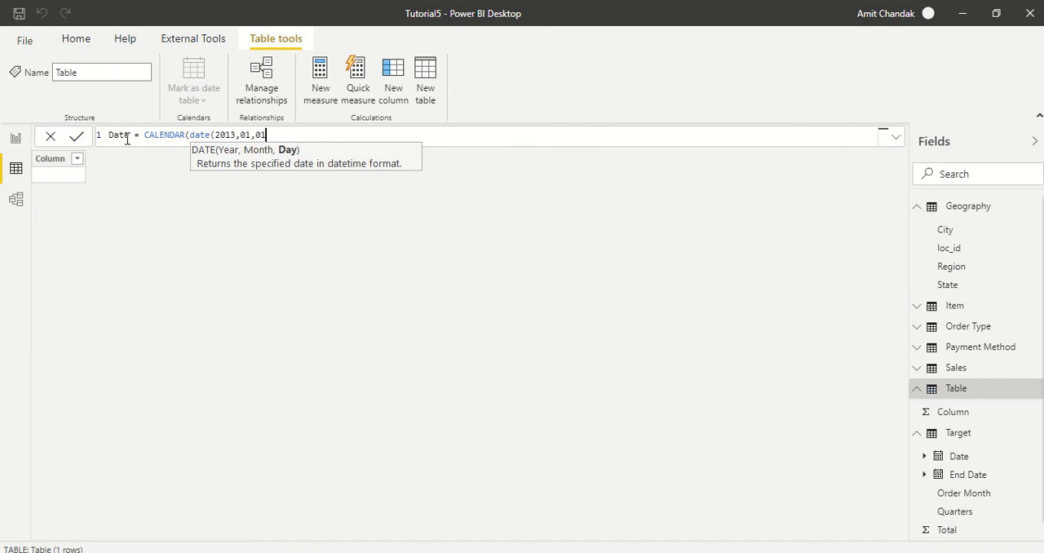
{"action": "type", "text": "),"}
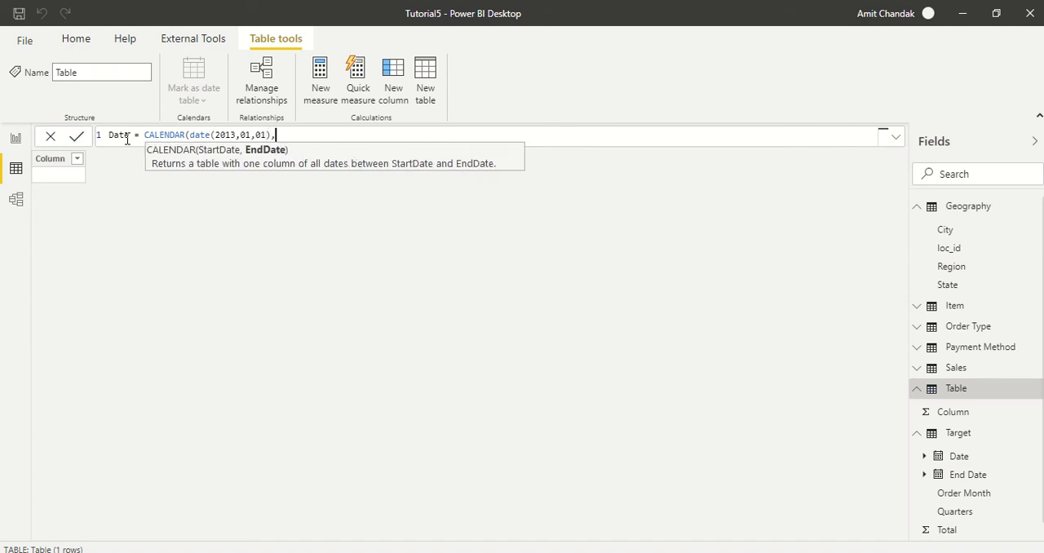
{"action": "type", "text": "date"}
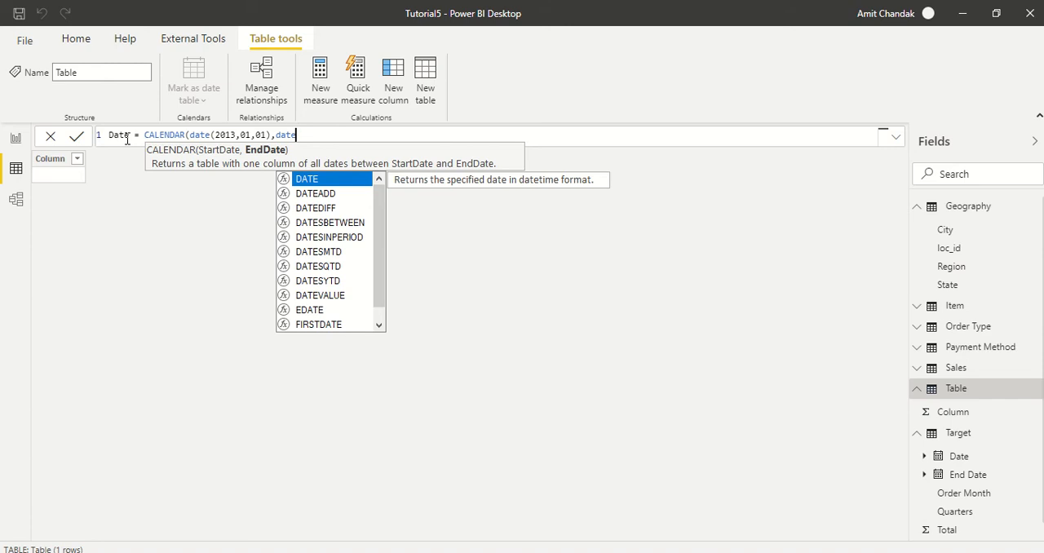
{"action": "type", "text": "("}
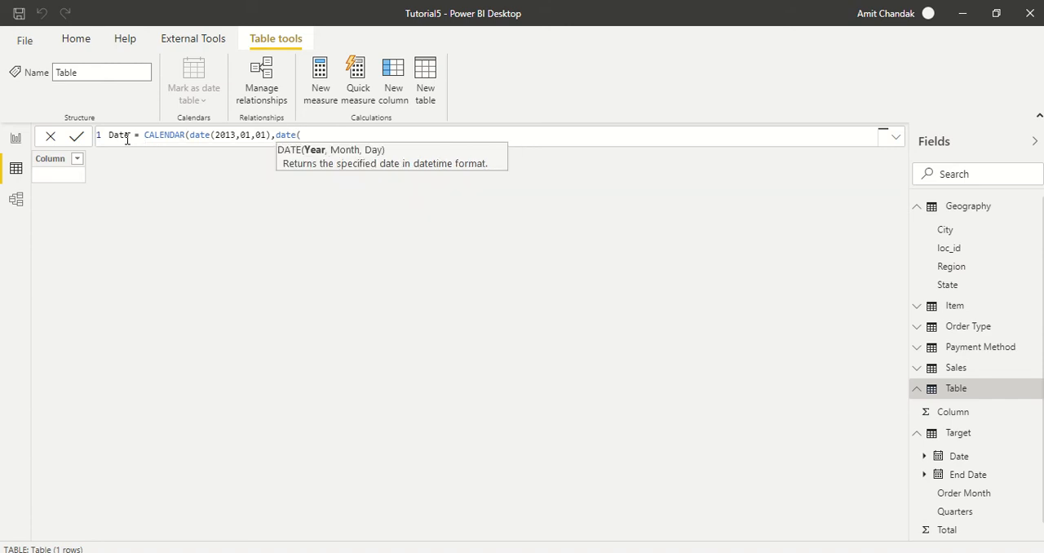
{"action": "type", "text": "2021,"}
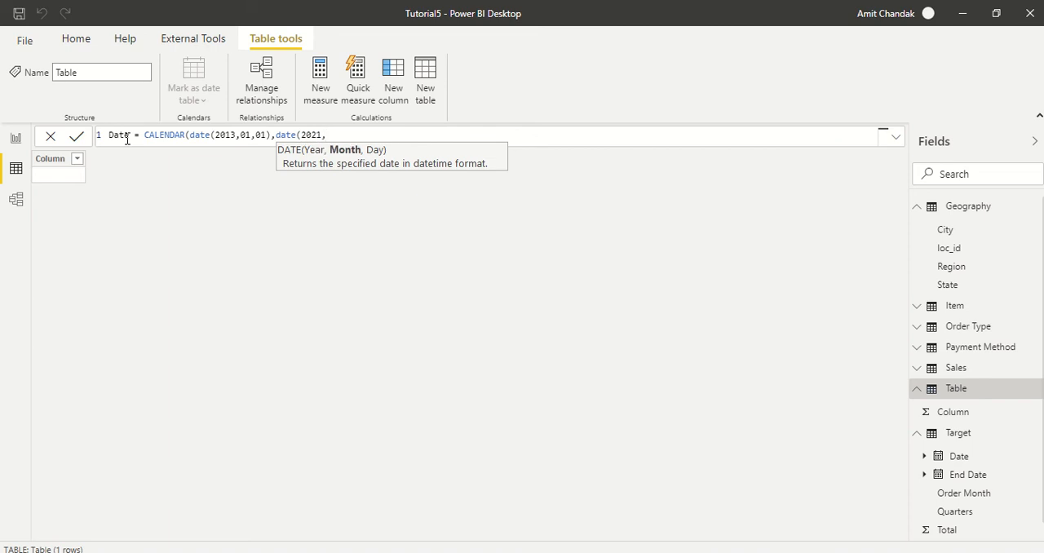
{"action": "type", "text": "12,31))"}
- Enter date(2021,12,31) as the CALENDAR end date, close the formula and commit the Date table
{"action": "key", "text": "Return"}
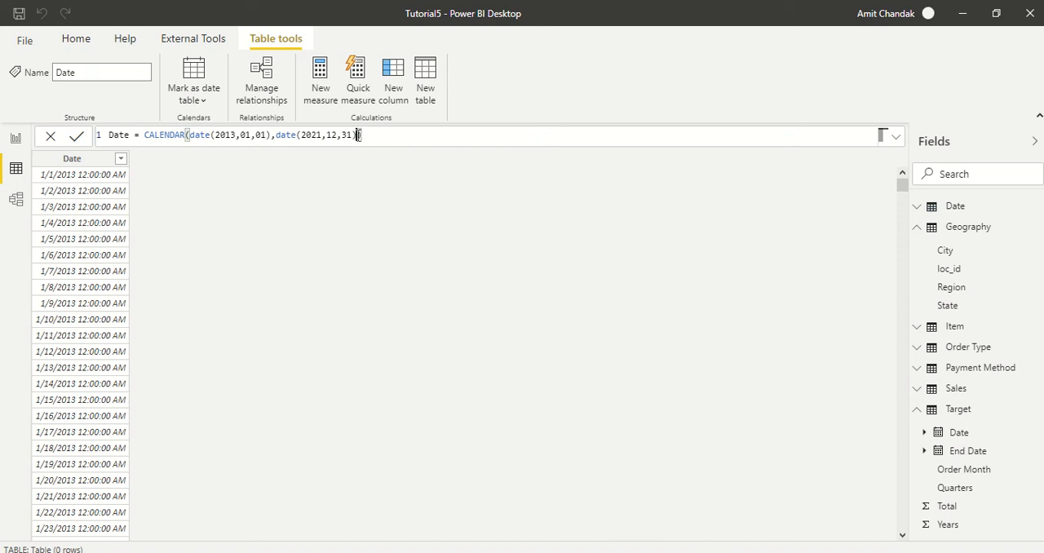
- Replace the end date in the Date table's CALENDAR formula with today() and commit it
{"action": "left_click_drag", "start_coordinate": [357, 136], "coordinate": [277, 137]}
{"action": "key", "text": "BackSpace"}
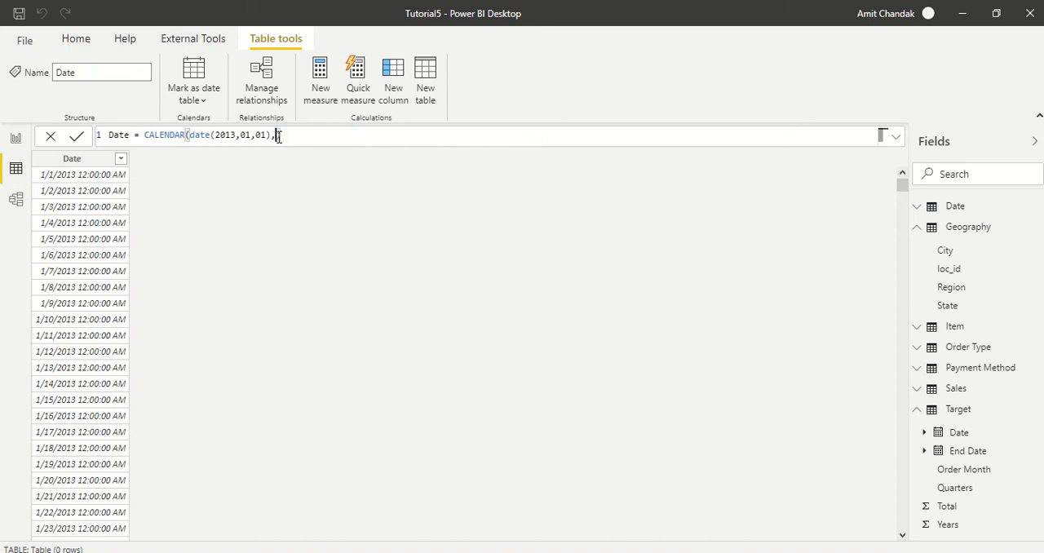
{"action": "type", "text": "Today"}
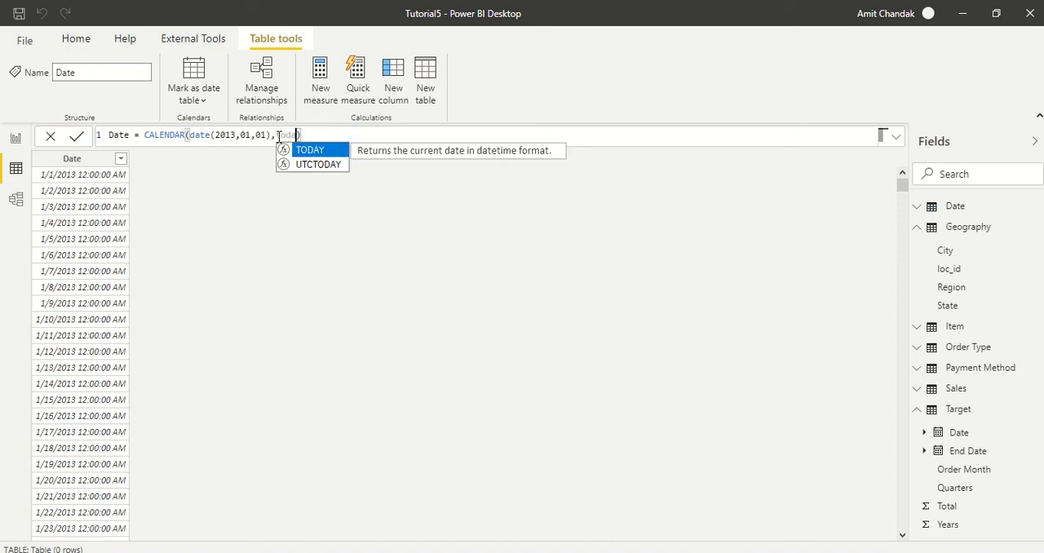
{"action": "type", "text": "()"}
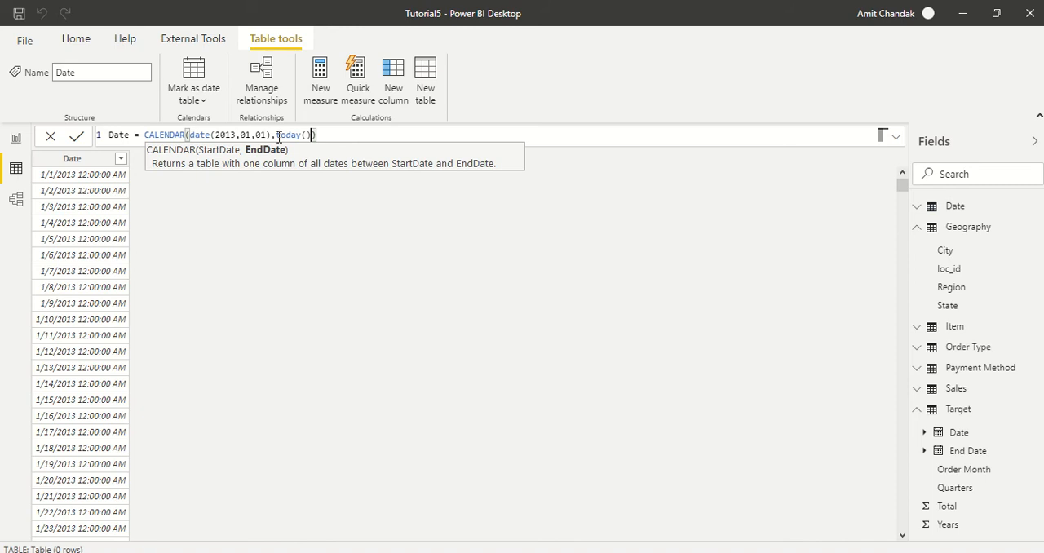
{"action": "key", "text": "Return"}
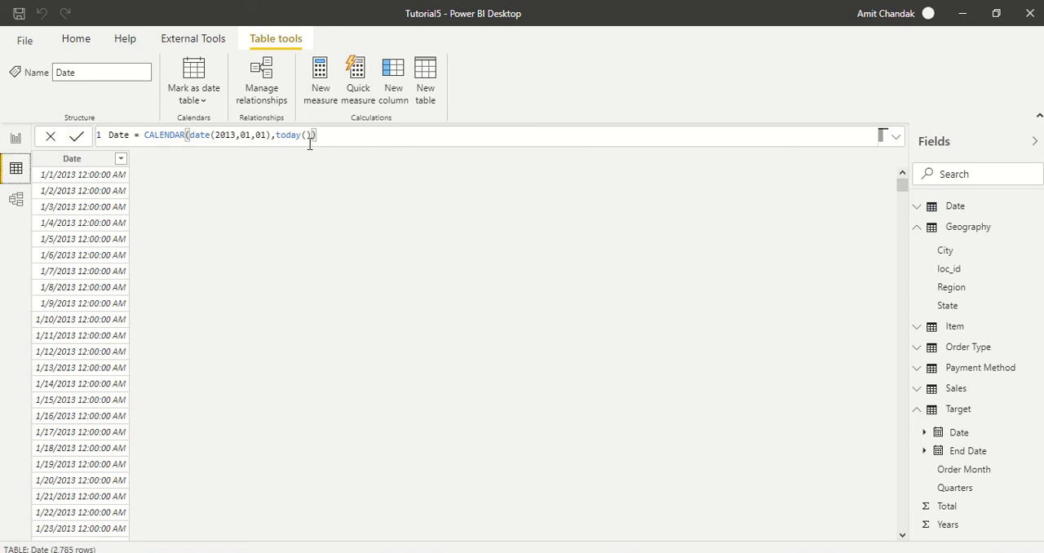
- Sort the Date column descending to check the latest date, and return it to ascending order
{"action": "left_click", "coordinate": [121, 158]}
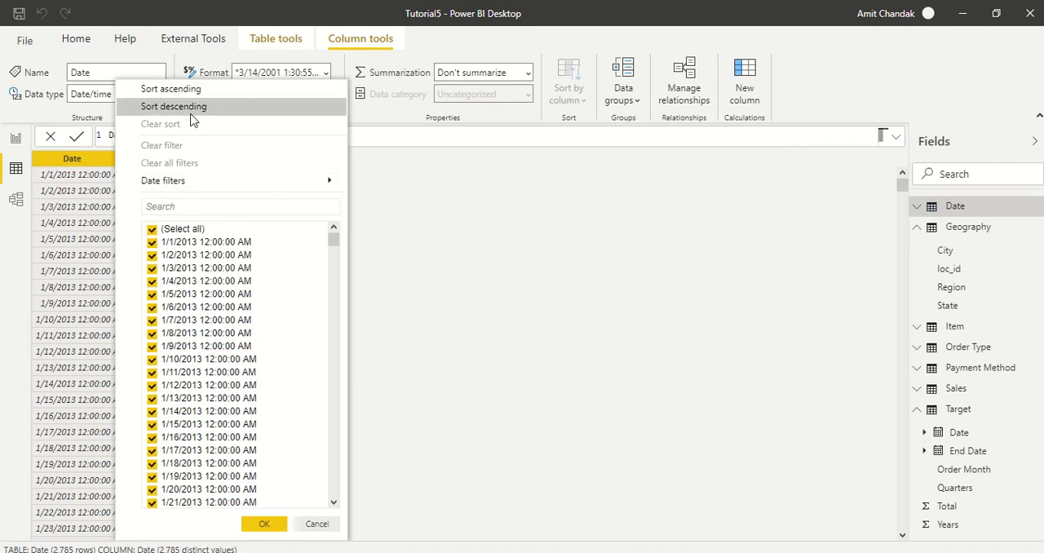
{"action": "left_click", "coordinate": [189, 111]}
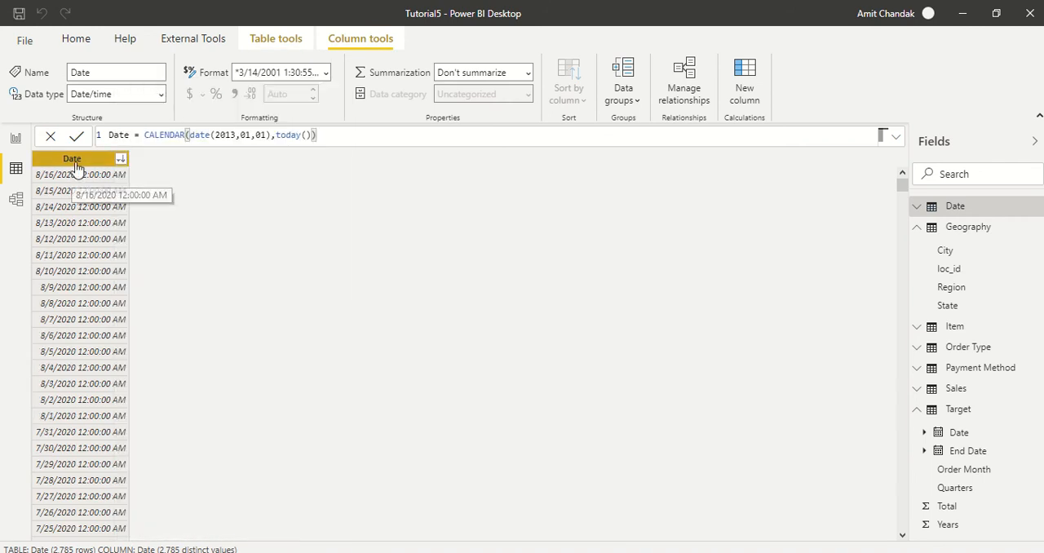
{"action": "left_click", "coordinate": [120, 160]}
{"action": "left_click", "coordinate": [188, 18]}
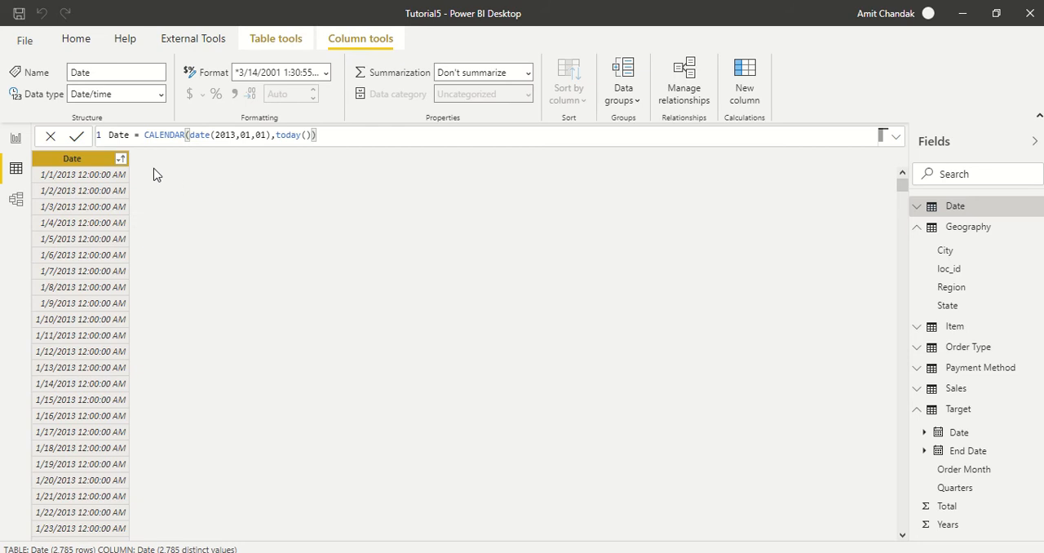
- Add a calculated column to the Date table with the formula CY = YEAR([Date])
{"action": "left_click", "coordinate": [744, 94]}
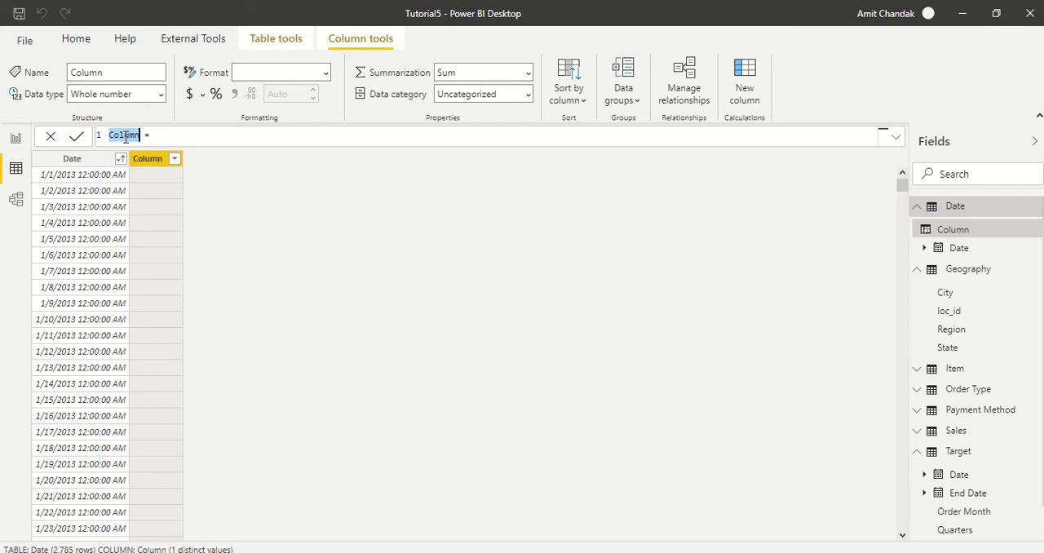
{"action": "type", "text": "CY"}
{"action": "key", "text": "Right"}
{"action": "key", "text": "Right"}
{"action": "key", "text": "Right"}
{"action": "type", "text": "YEAR("}
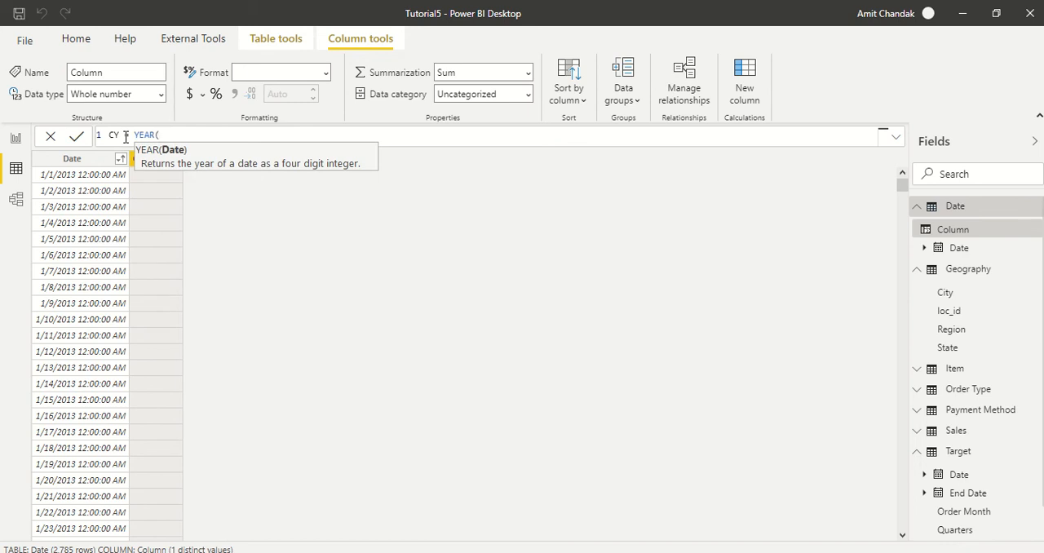
{"action": "type", "text": "[D"}
{"action": "key", "text": "Tab"}
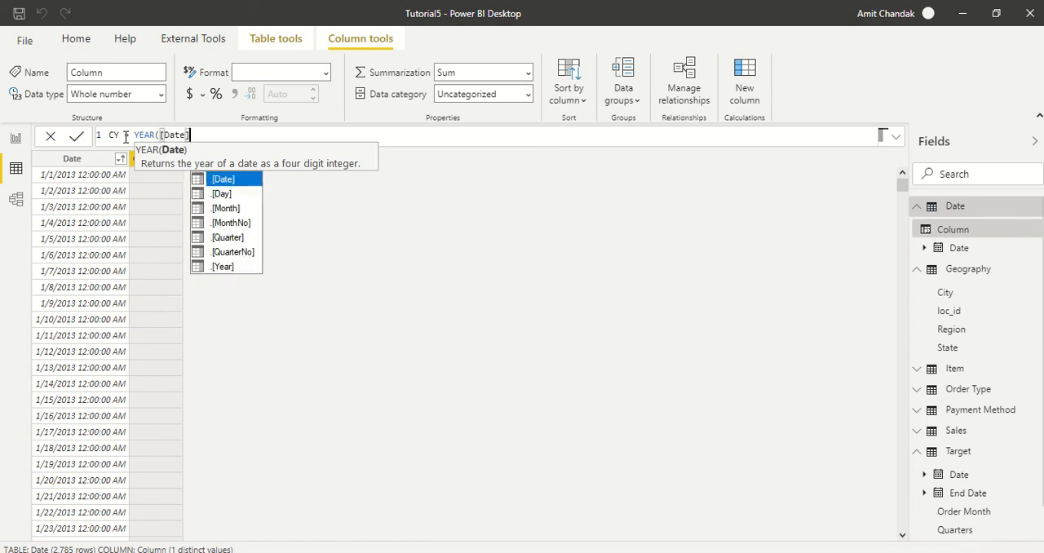
{"action": "type", "text": ")"}
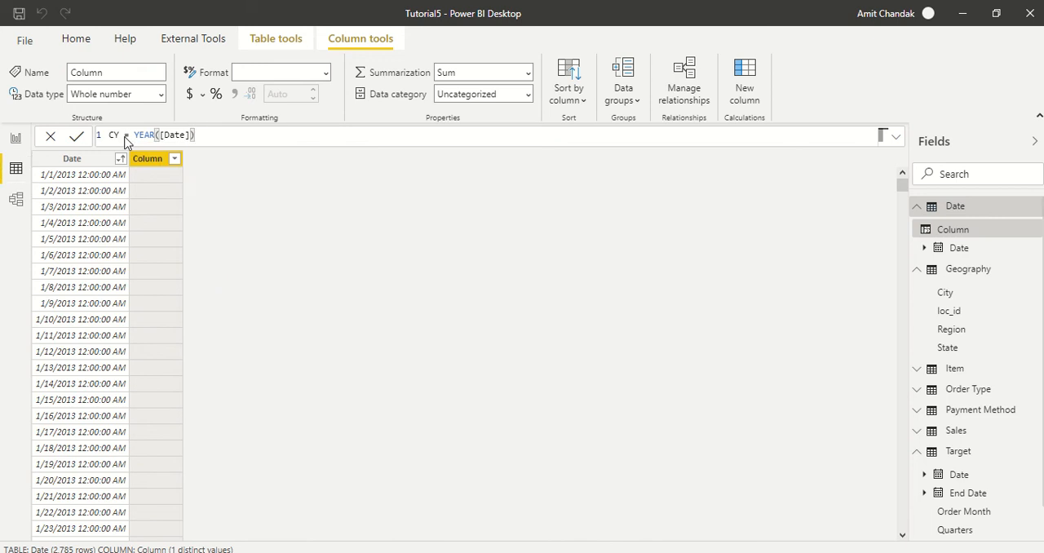
{"action": "key", "text": "Return"}
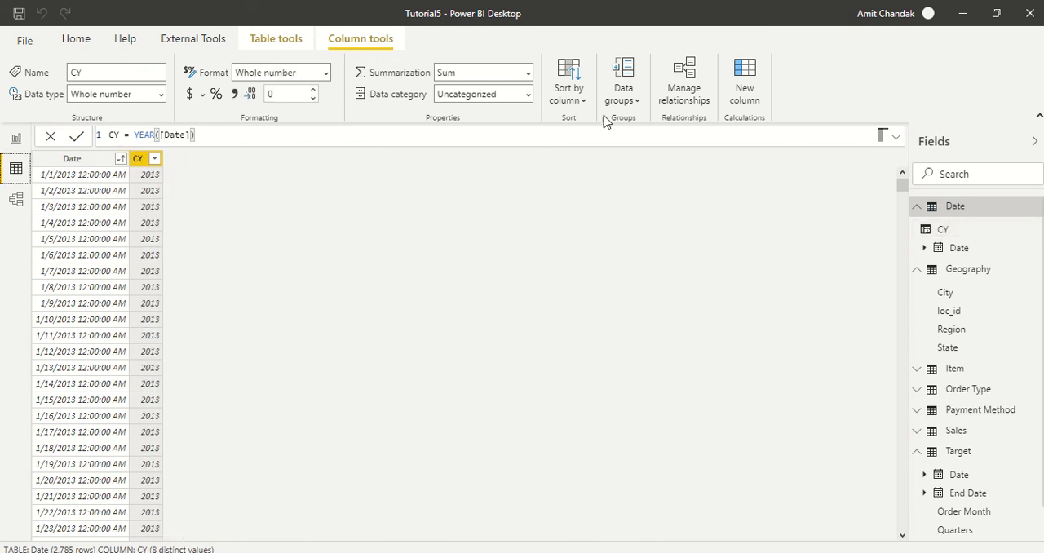
- Try another calculated column in the Date table that references [Date], clear its formula and dismiss the error dialog
{"action": "left_click", "coordinate": [744, 92]}
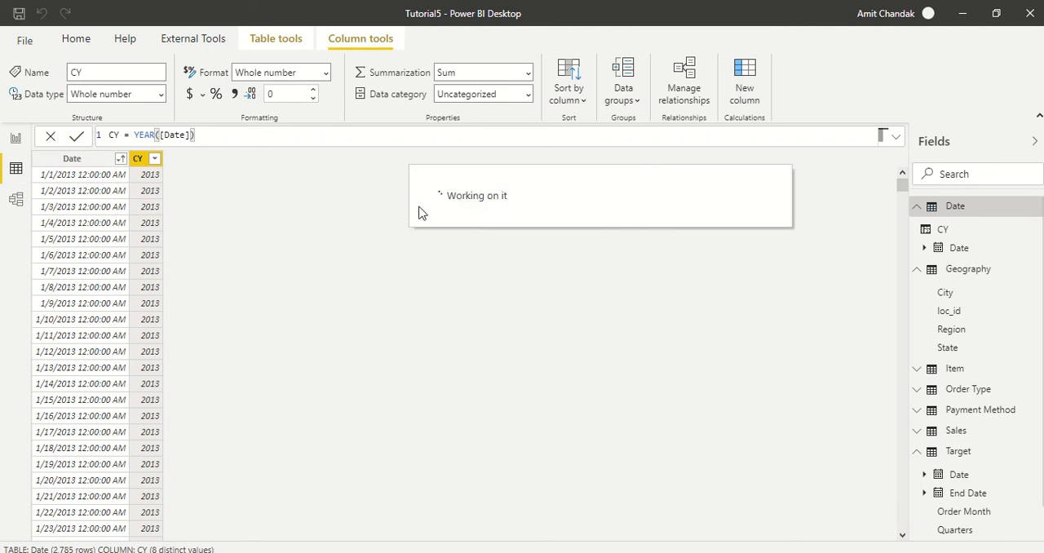
{"action": "left_click", "coordinate": [188, 137]}
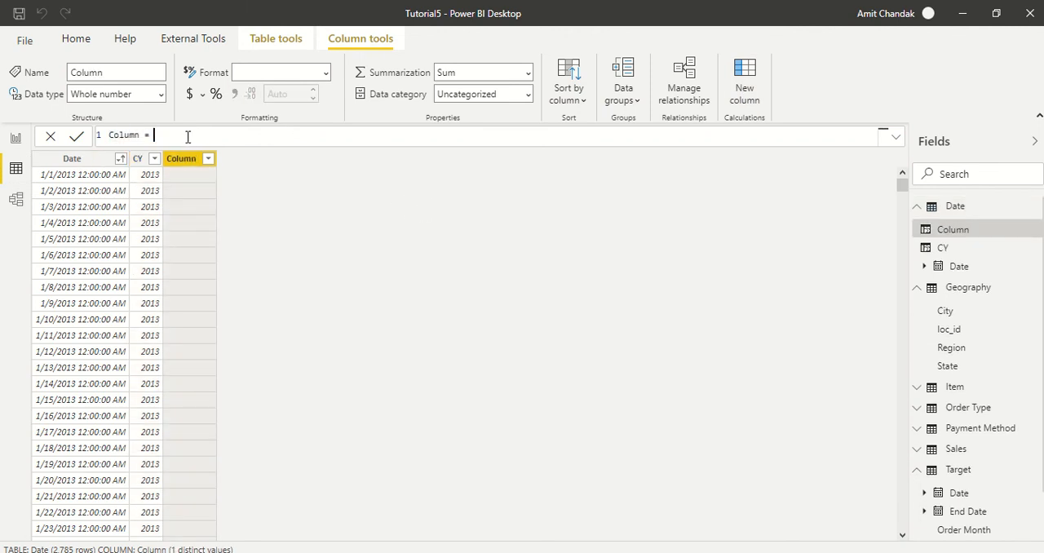
{"action": "type", "text": "Date"}
{"action": "key", "text": "Escape"}
{"action": "key", "text": "BackSpace"}
{"action": "key", "text": "BackSpace"}
{"action": "key", "text": "BackSpace"}
{"action": "key", "text": "BackSpace"}
{"action": "type", "text": "[da"}
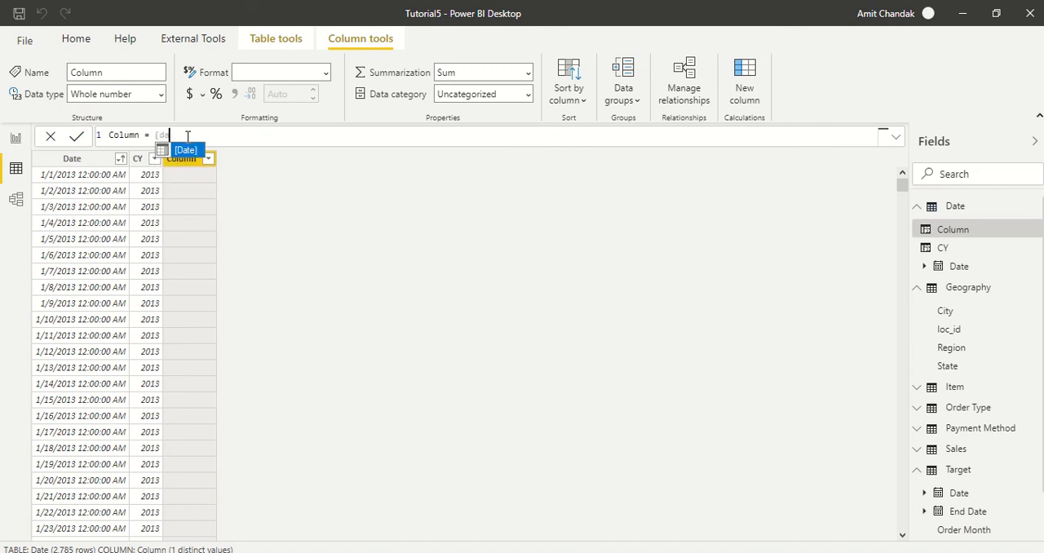
{"action": "key", "text": "Tab"}
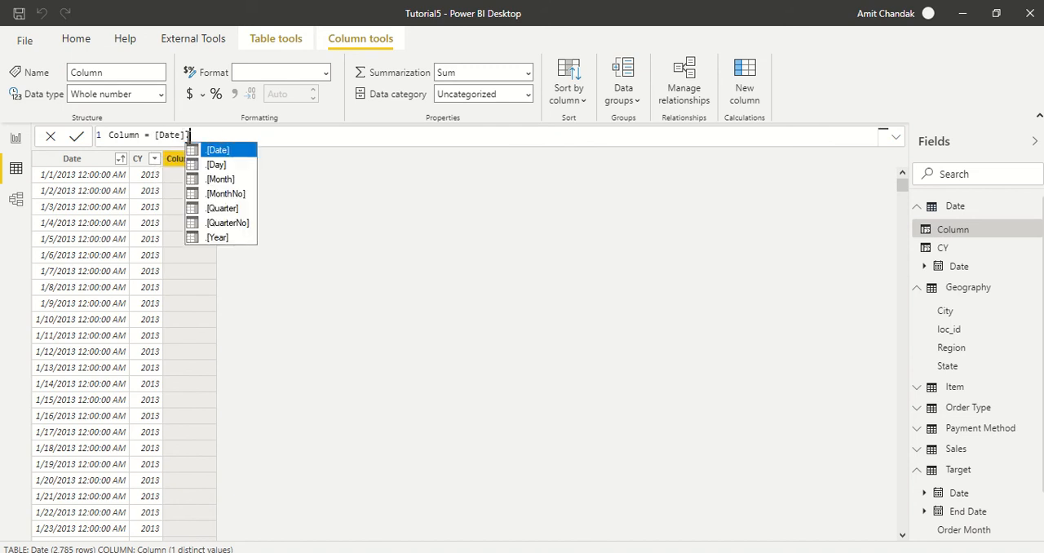
{"action": "key", "text": "BackSpace"}
{"action": "key", "text": "BackSpace"}
{"action": "key", "text": "BackSpace"}
{"action": "key", "text": "BackSpace"}
{"action": "key", "text": "BackSpace"}
{"action": "key", "text": "BackSpace"}
{"action": "key", "text": "BackSpace"}
{"action": "key", "text": "BackSpace"}
{"action": "key", "text": "BackSpace"}
{"action": "key", "text": "BackSpace"}
{"action": "key", "text": "BackSpace"}
{"action": "key", "text": "BackSpace"}
{"action": "key", "text": "BackSpace"}
{"action": "key", "text": "BackSpace"}
{"action": "key", "text": "BackSpace"}
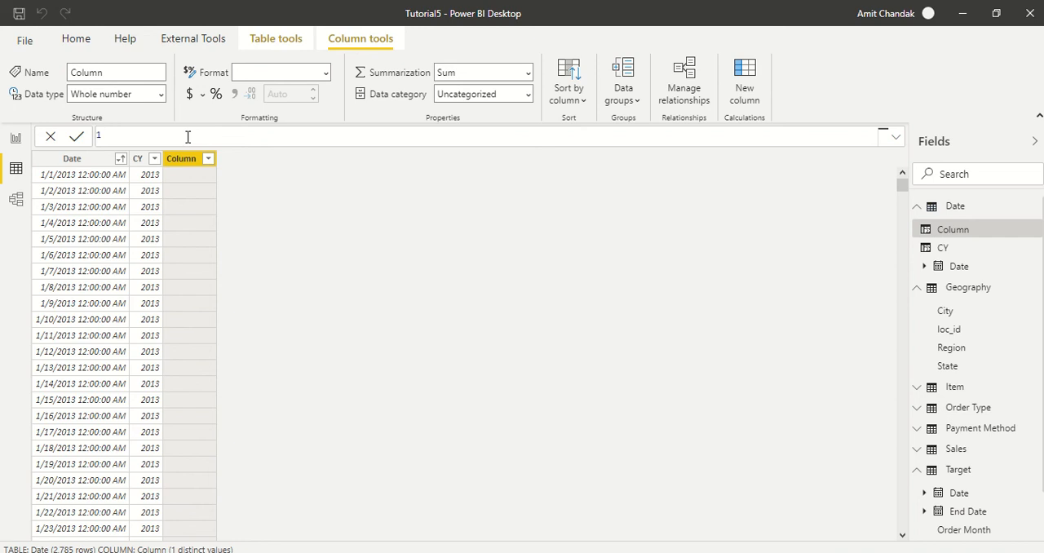
{"action": "left_click", "coordinate": [15, 168]}
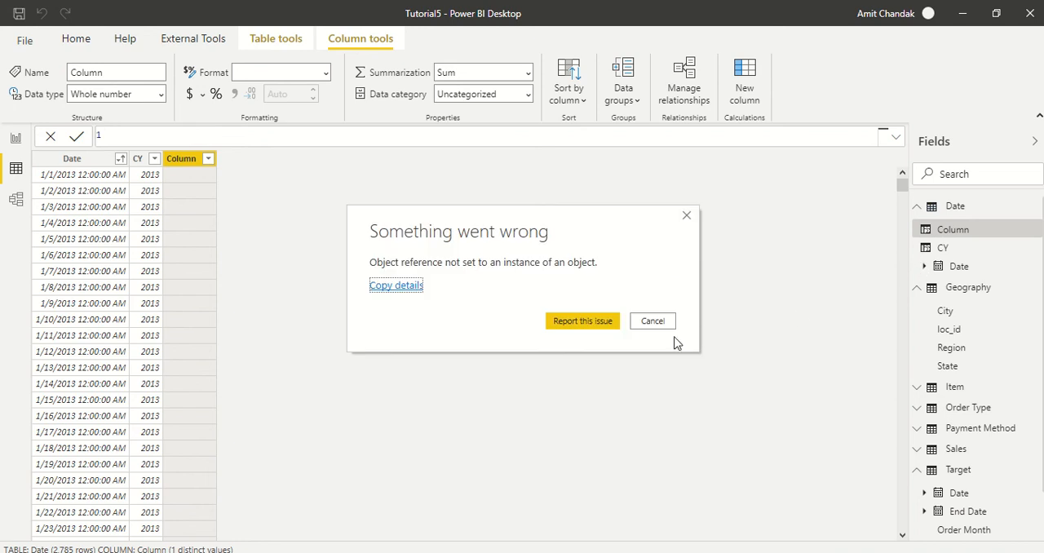
{"action": "left_click", "coordinate": [652, 322]}
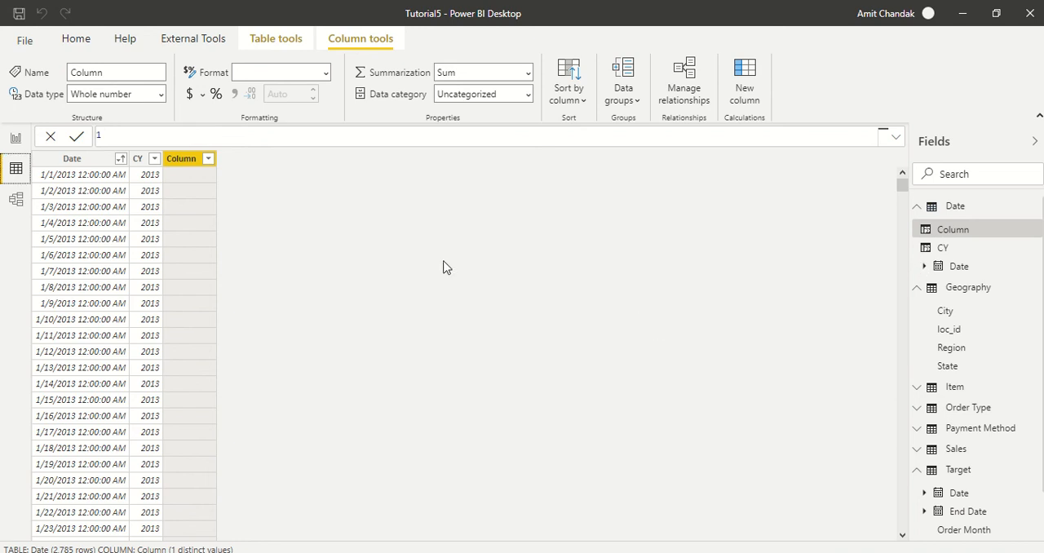
- Mark the Date table as a date table, using Date as its date column
{"action": "right_click", "coordinate": [956, 213]}
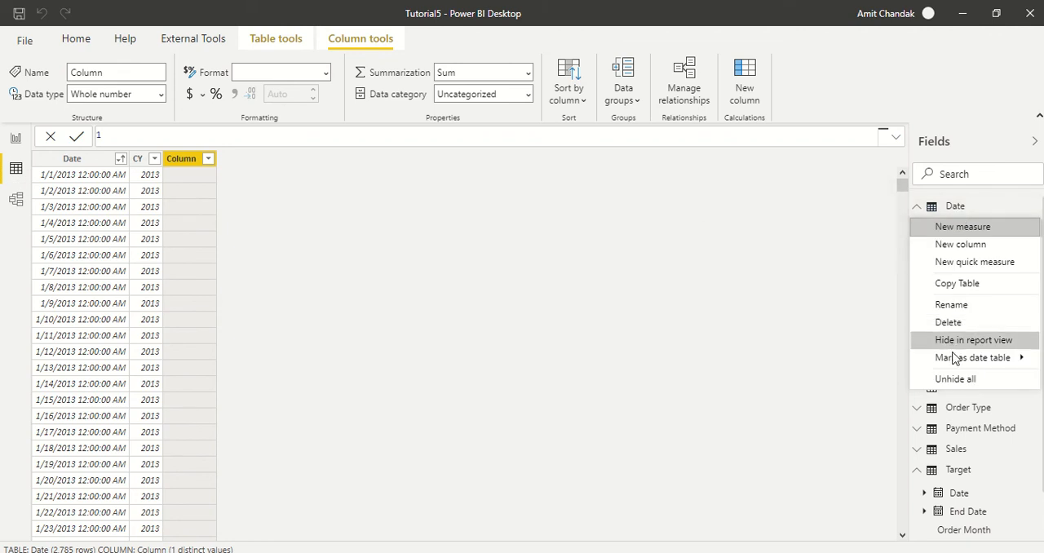
{"action": "mouse_move", "coordinate": [954, 360]}
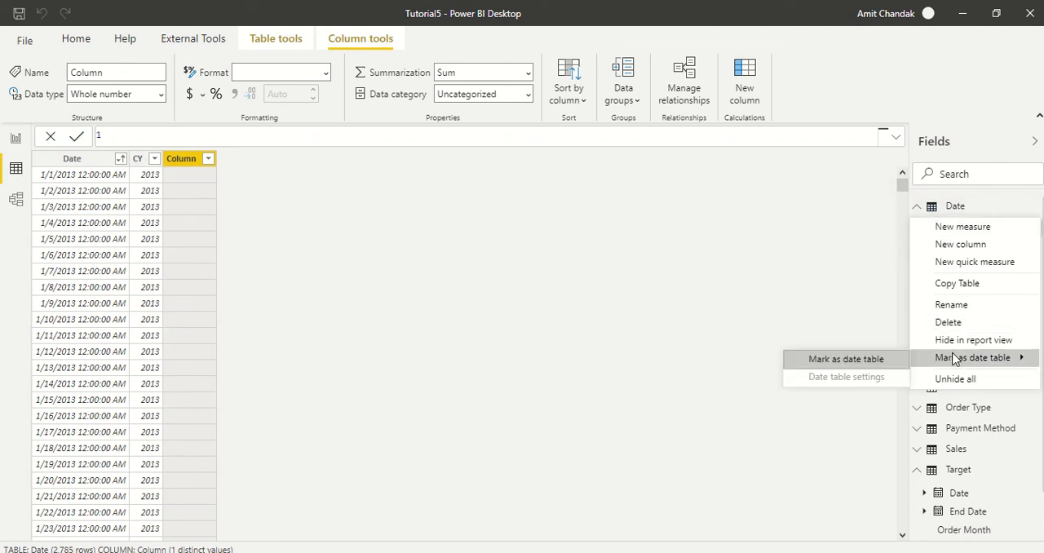
{"action": "left_click", "coordinate": [841, 362]}
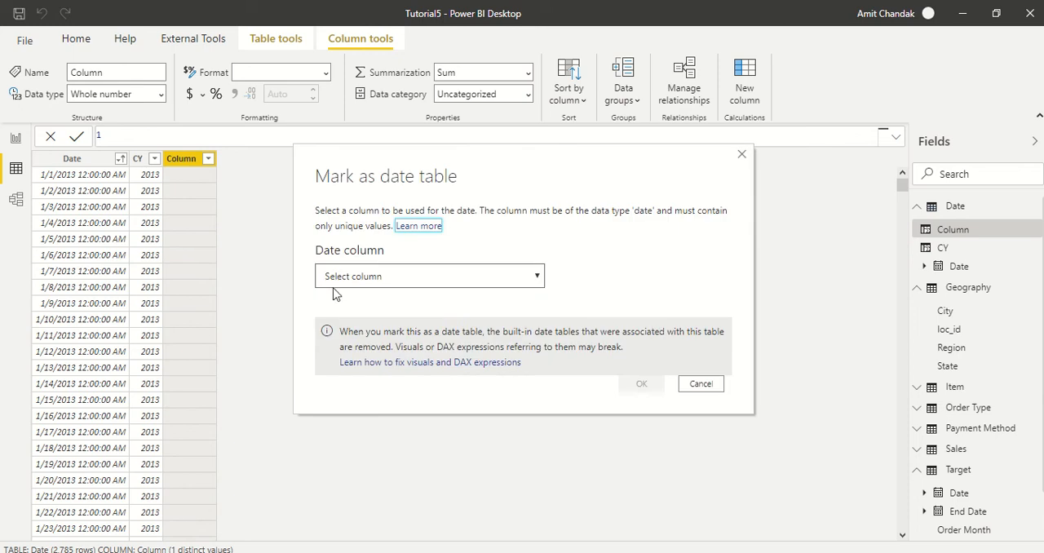
{"action": "left_click", "coordinate": [335, 282]}
{"action": "left_click", "coordinate": [337, 308]}
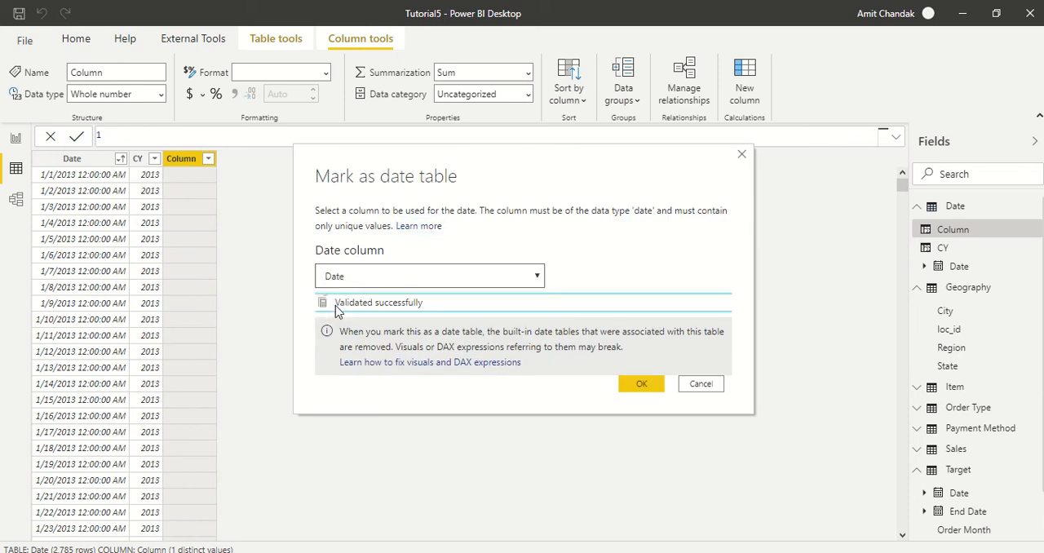
{"action": "left_click", "coordinate": [650, 388]}
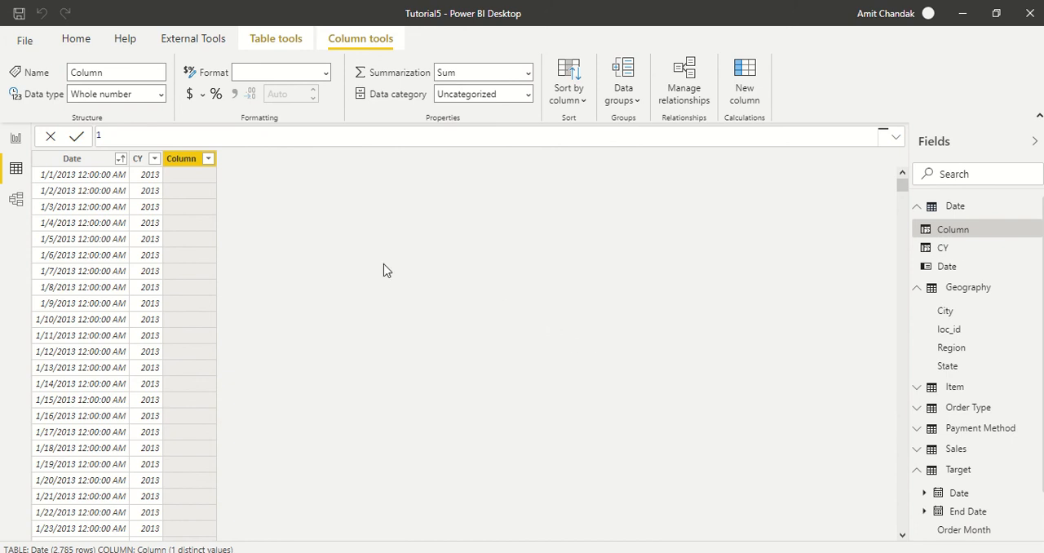
- Define the empty calculated column in the Date table as Month Year = FORMAT([Date],"mmm-yyyy") and commit it
{"action": "left_click", "coordinate": [146, 139]}
{"action": "type", "text": "Month Year = form"}
{"action": "key", "text": "Tab"}
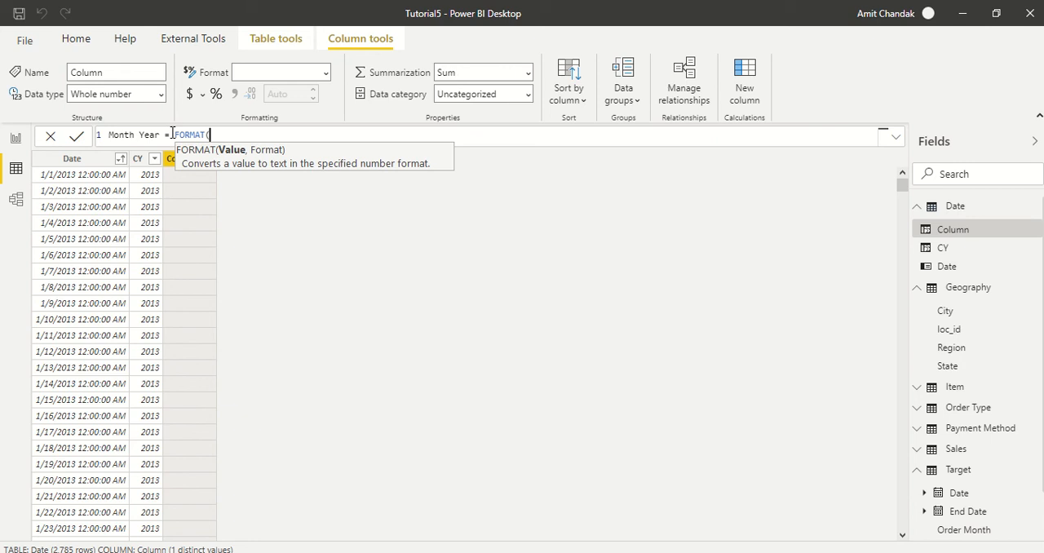
{"action": "type", "text": "[da"}
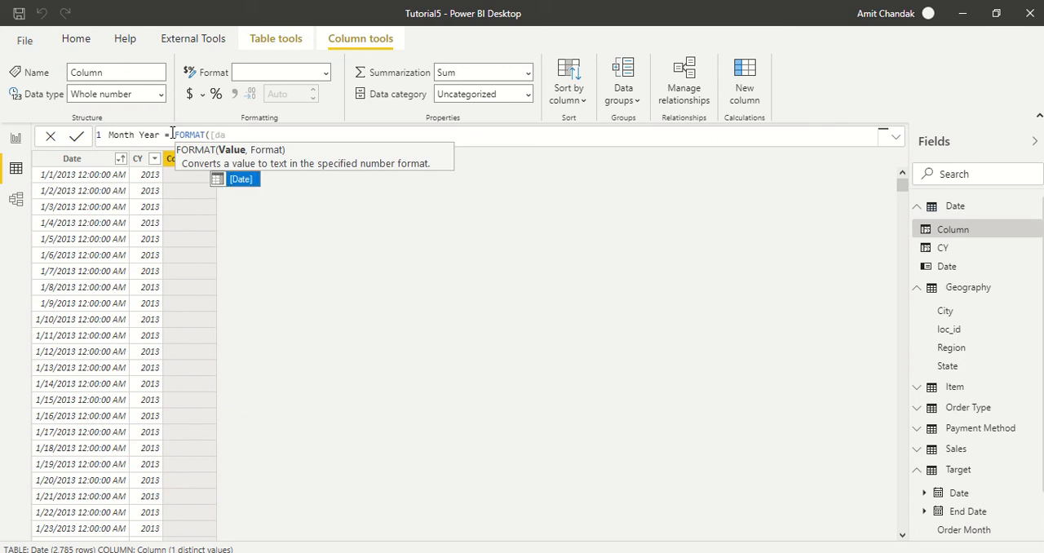
{"action": "key", "text": "Tab"}
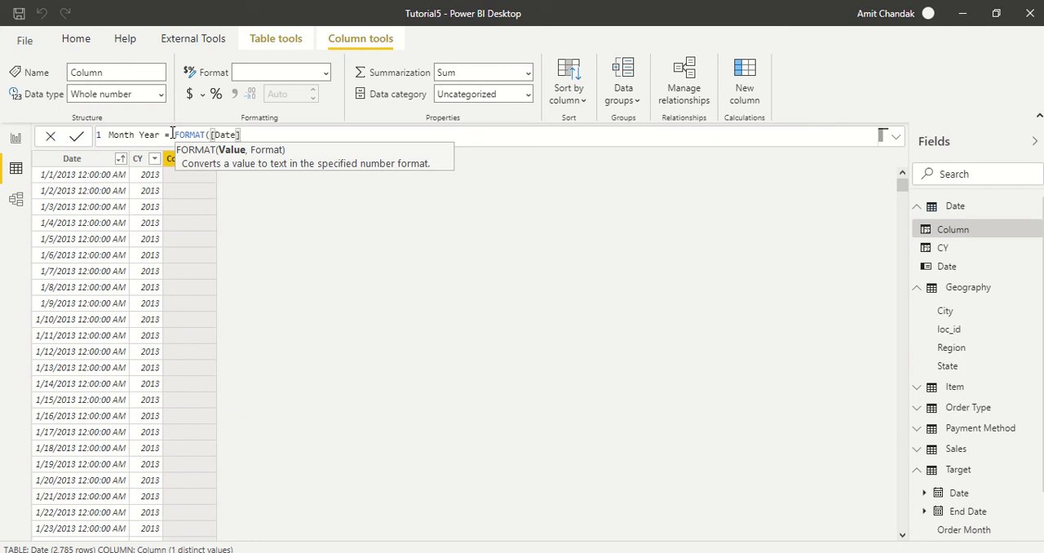
{"action": "type", "text": ",\"\""}
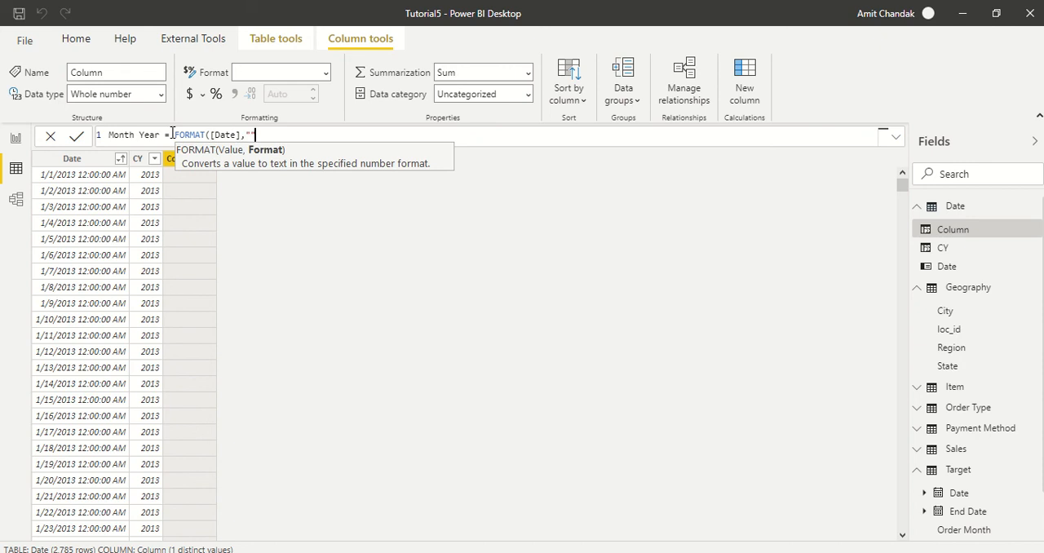
{"action": "type", "text": "mmm-yyyy"}
{"action": "type", "text": ")"}
{"action": "key", "text": "Return"}
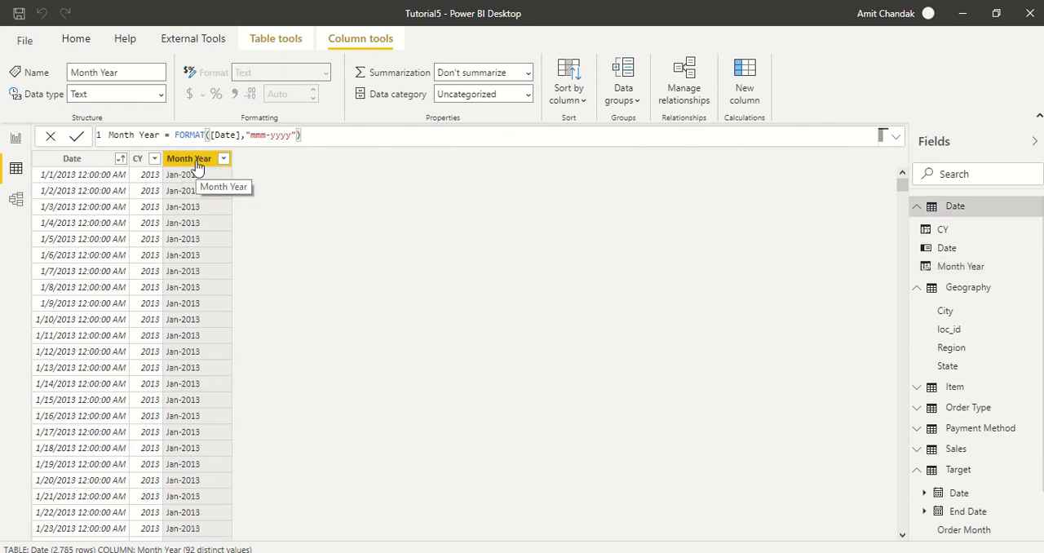
- Add a calculated column to the Date table by reusing the Month Year formula as Month Year Sort = FORMAT([Date],"yyyymm")
{"action": "left_click_drag", "start_coordinate": [322, 137], "coordinate": [80, 139]}
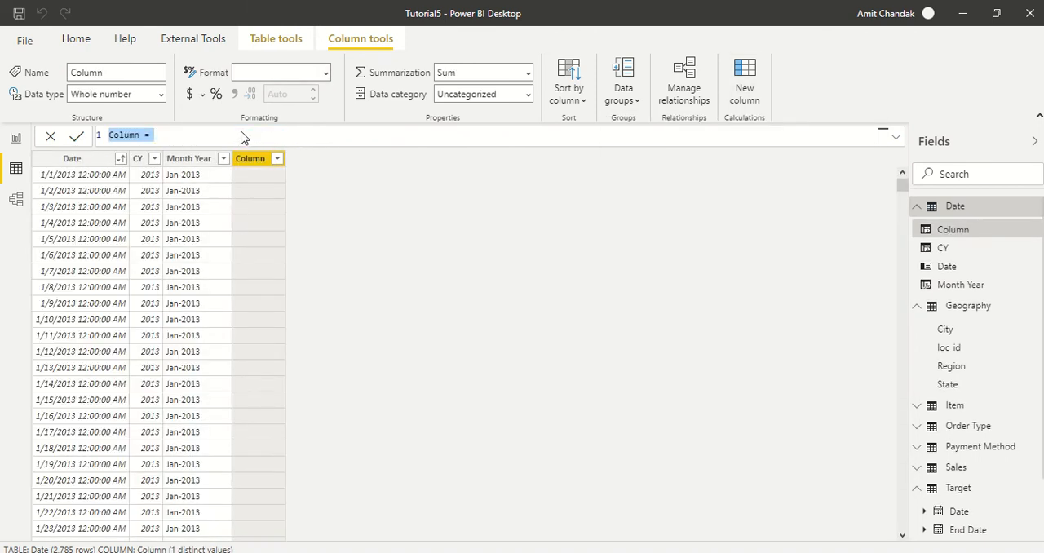
{"action": "type", "text": "Month Year = FORMAT([Date],\"mmm-yyyy\")"}
{"action": "left_click", "coordinate": [126, 137]}
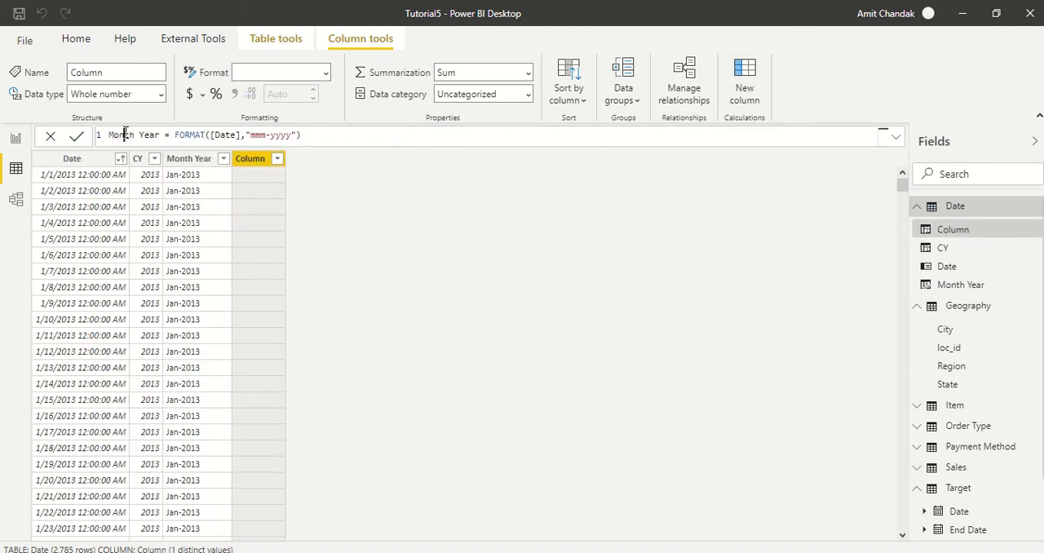
{"action": "left_click", "coordinate": [166, 134]}
{"action": "type", "text": "rt"}
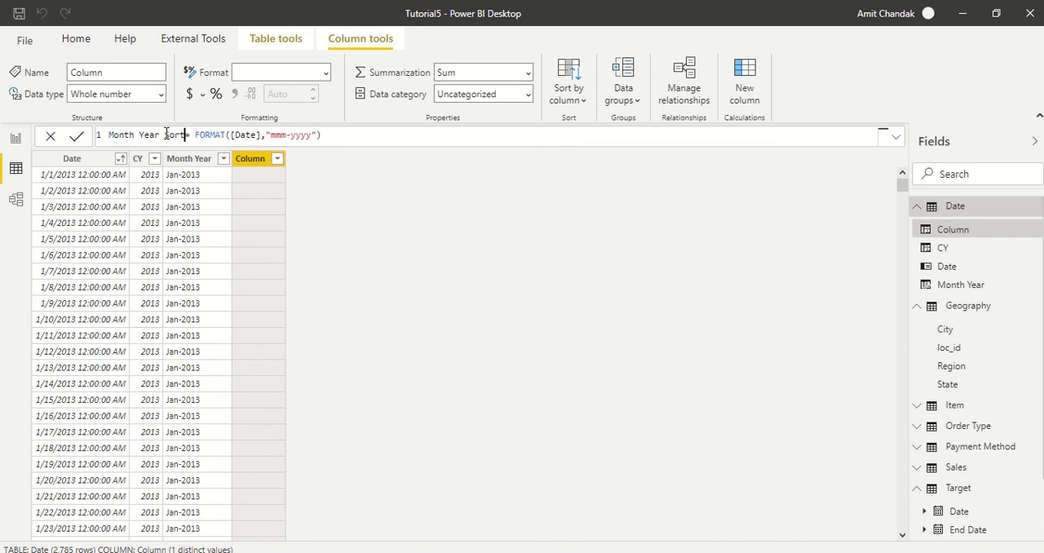
{"action": "double_click", "coordinate": [285, 132]}
{"action": "key", "text": "Delete"}
{"action": "key", "text": "Delete"}
{"action": "type", "text": "mm"}
{"action": "key", "text": "Return"}
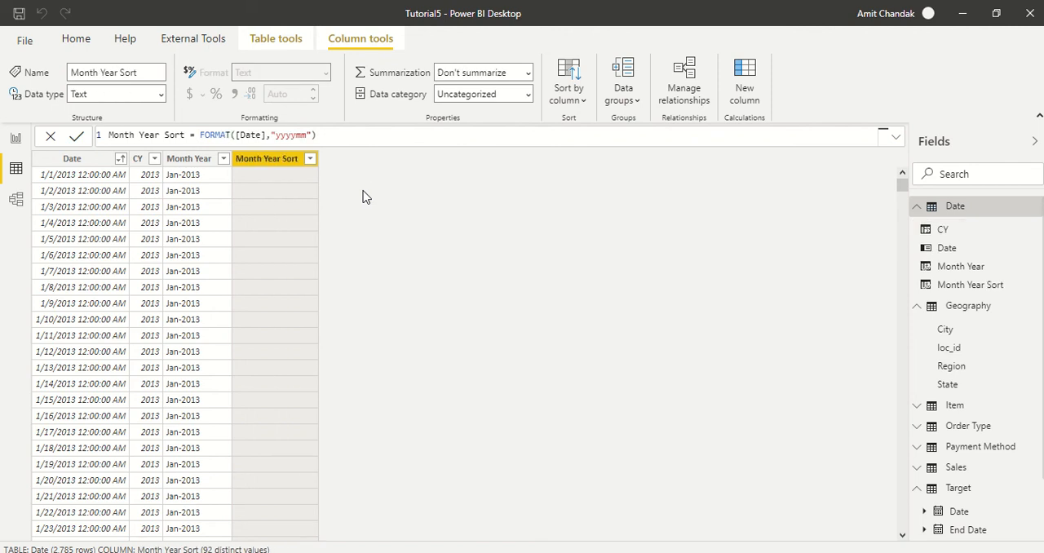
- Sort the Month Year column by Month Year Sort, and list Month Year in a table visual on the report page
{"action": "left_click", "coordinate": [192, 160]}
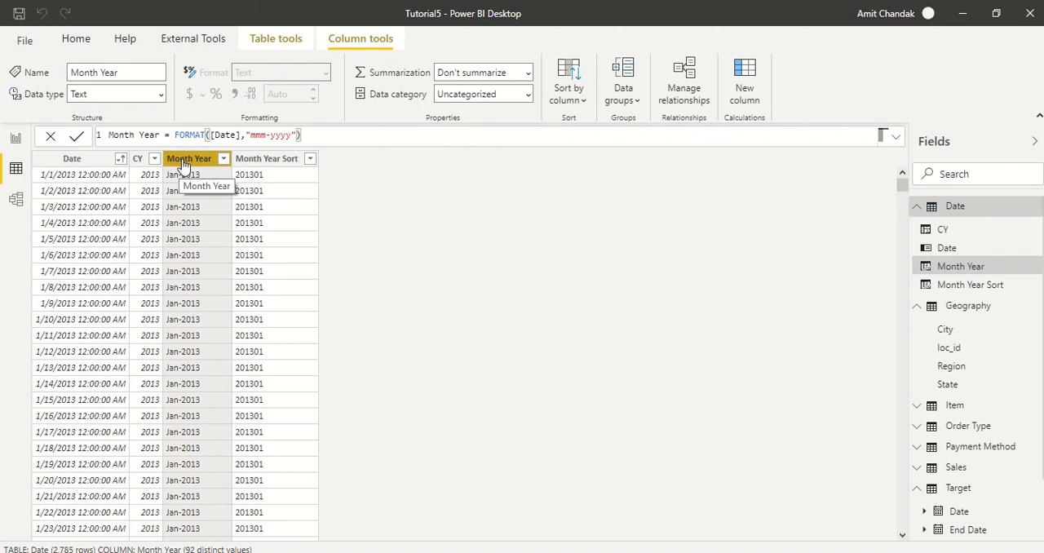
{"action": "left_click", "coordinate": [574, 108]}
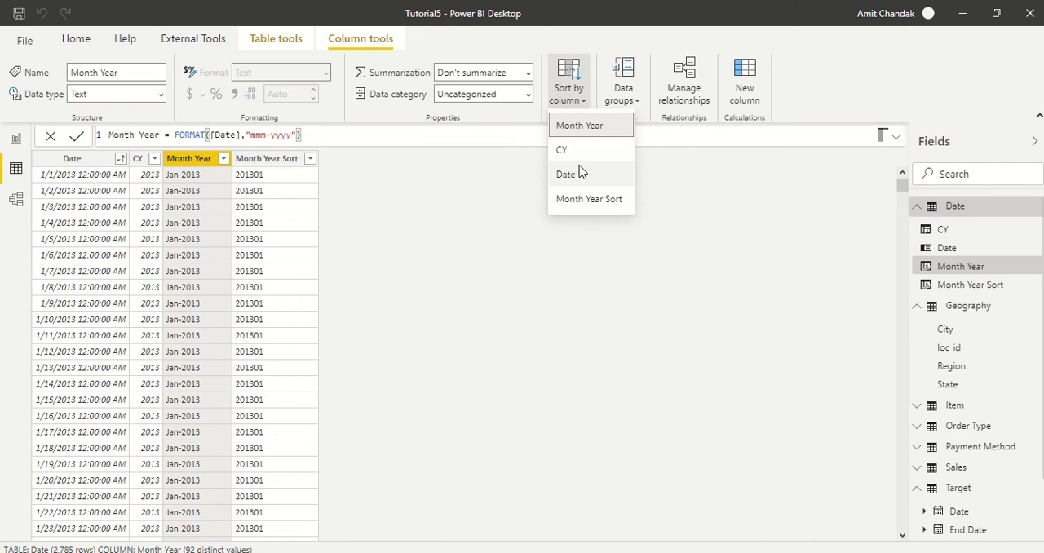
{"action": "left_click", "coordinate": [589, 199]}
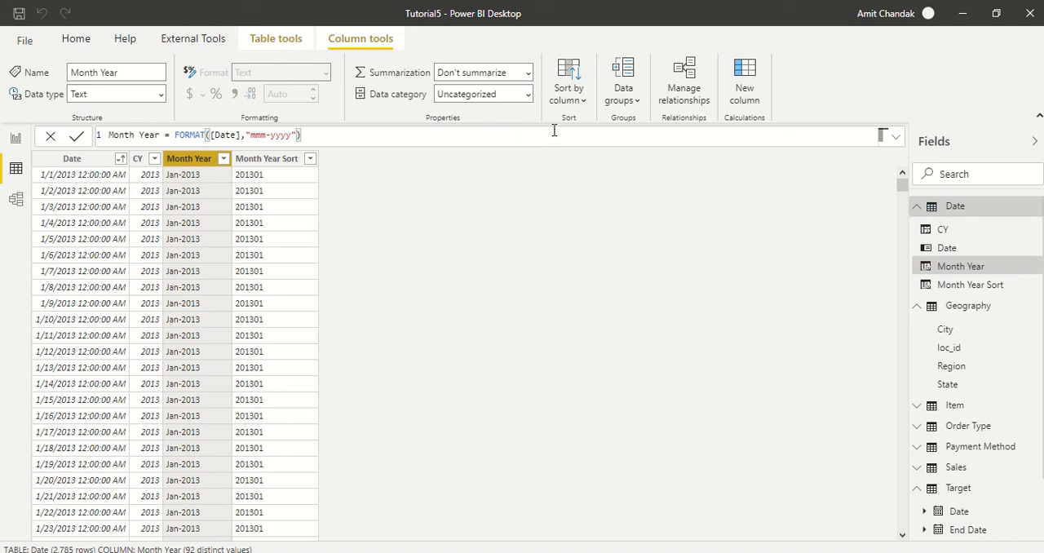
{"action": "left_click", "coordinate": [15, 140]}
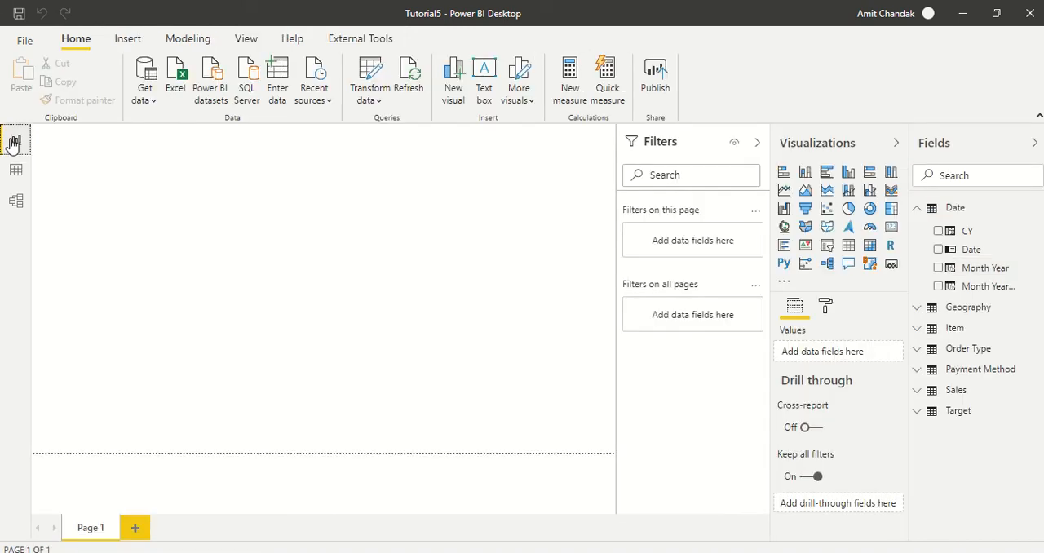
{"action": "left_click", "coordinate": [939, 270]}
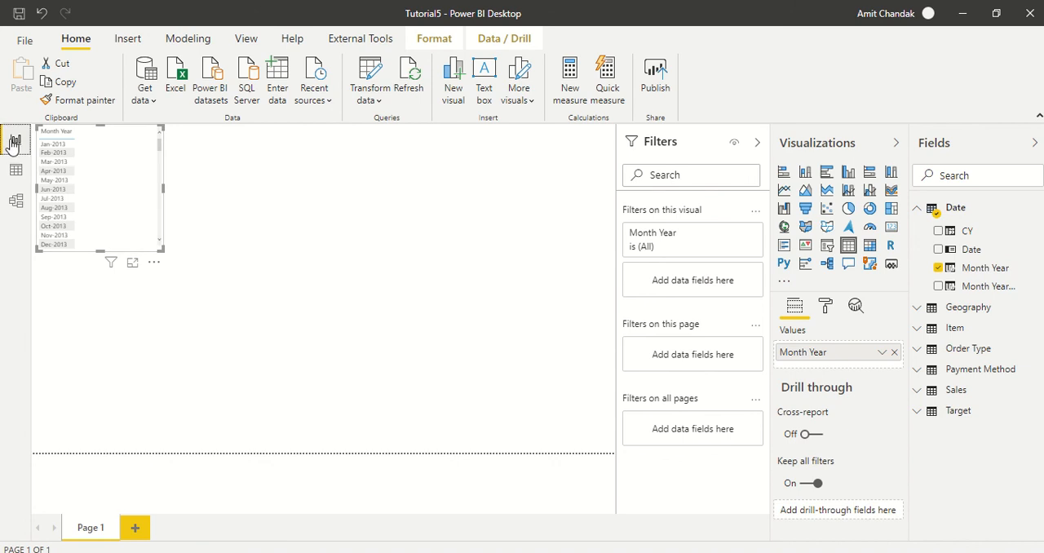
- Set the Month Year column to sort by itself and check the month order in the report's table visual
{"action": "left_click", "coordinate": [15, 170]}
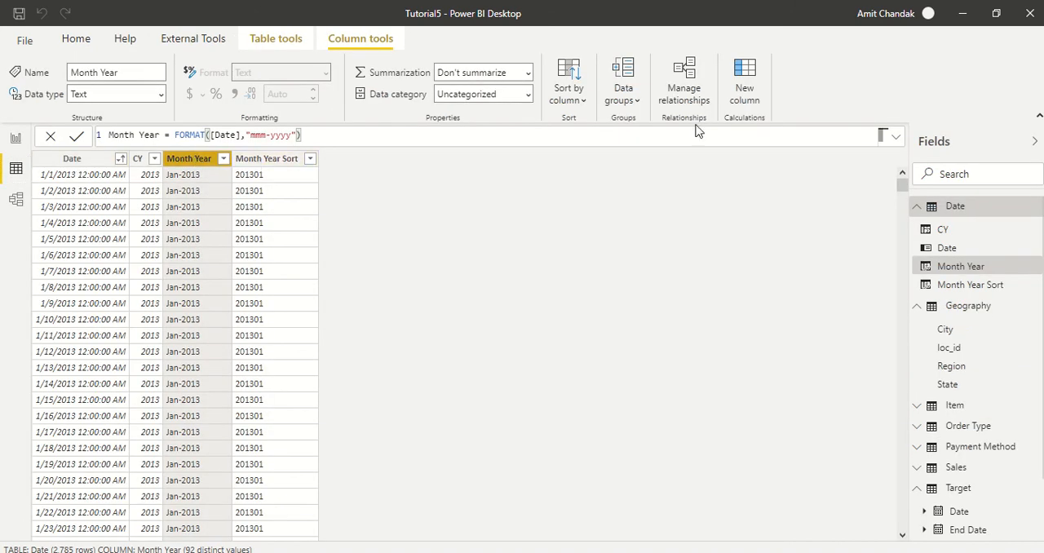
{"action": "left_click", "coordinate": [582, 101]}
{"action": "left_click", "coordinate": [577, 135]}
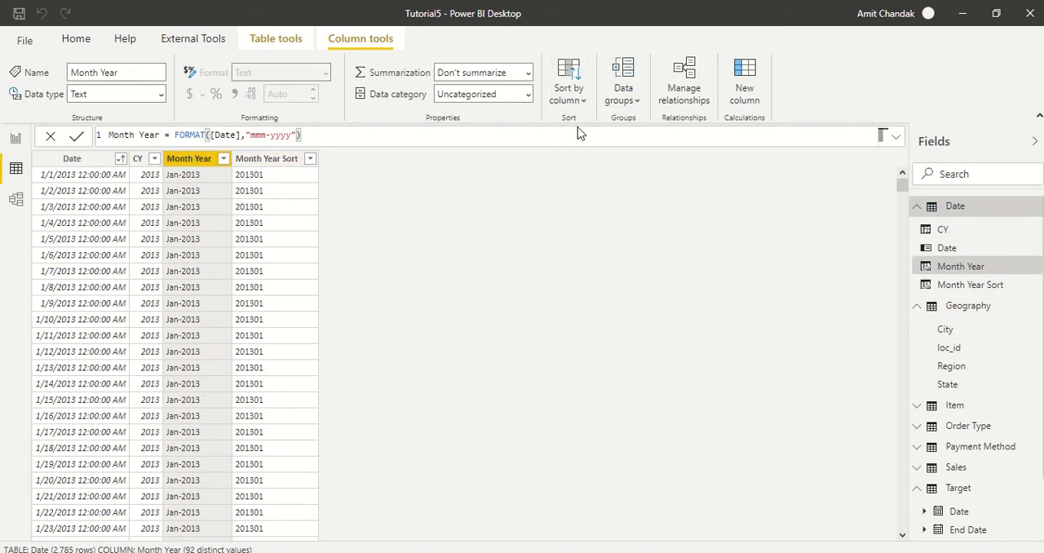
{"action": "left_click", "coordinate": [16, 139]}
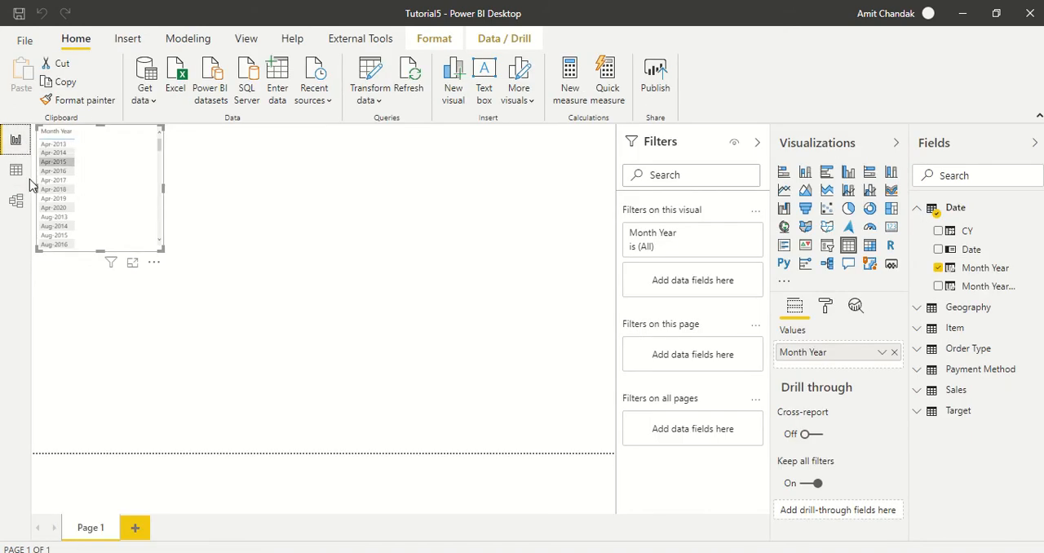
- Set the Month Year column to sort by Month Year Sort again, check the report visual and return to the Date table's data
{"action": "left_click", "coordinate": [16, 171]}
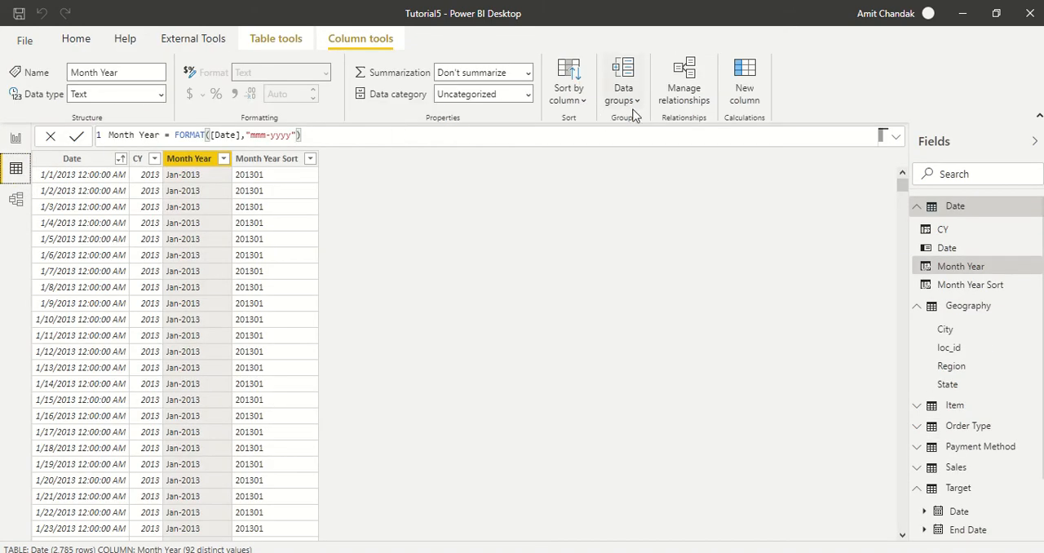
{"action": "left_click", "coordinate": [581, 100]}
{"action": "left_click", "coordinate": [594, 199]}
{"action": "left_click", "coordinate": [13, 140]}
{"action": "left_click", "coordinate": [14, 178]}
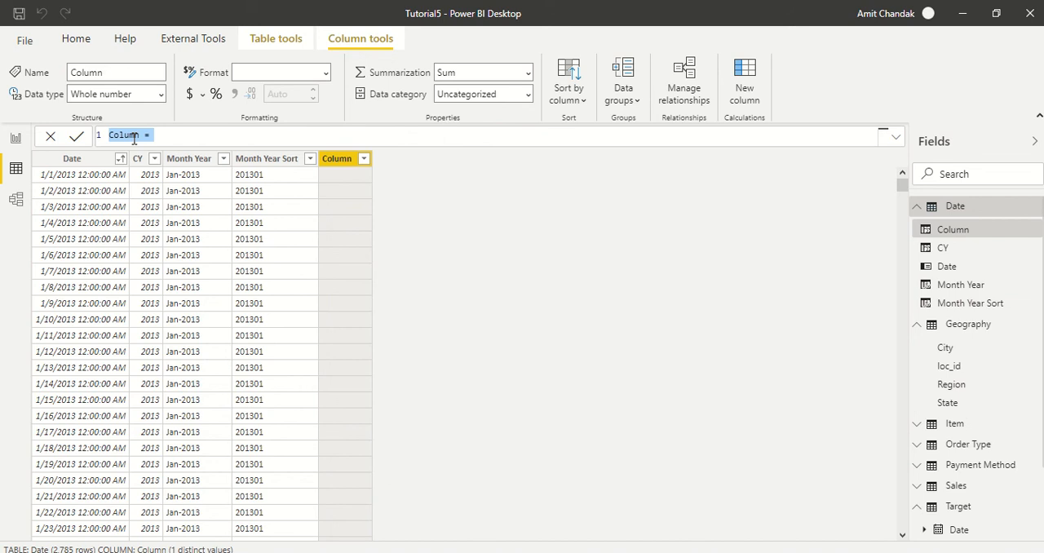
- Enter the formula Qtr = FORMAT([Date],"Q") for a new calculated column in the Date table
{"action": "type", "text": "Qtr"}
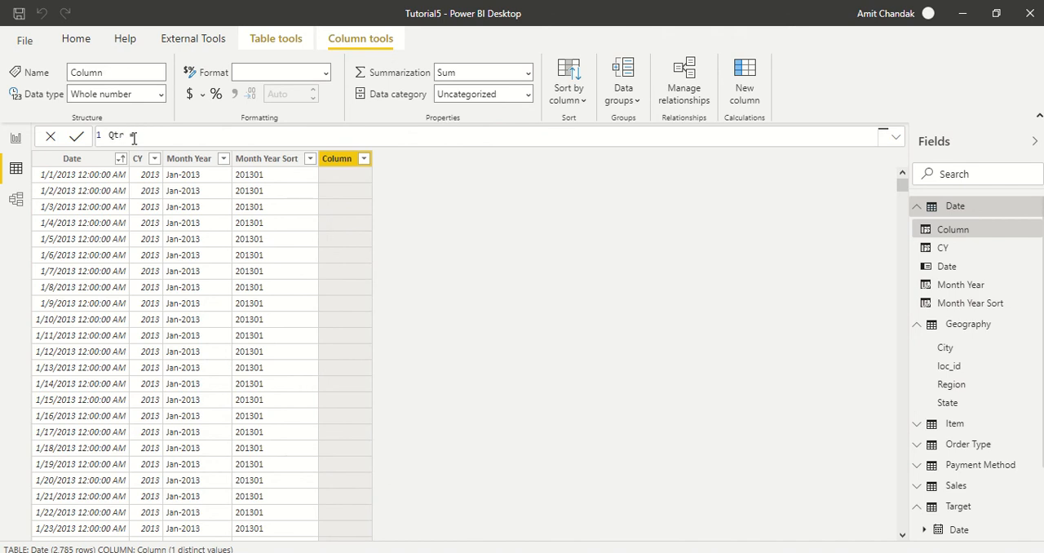
{"action": "type", "text": "for"}
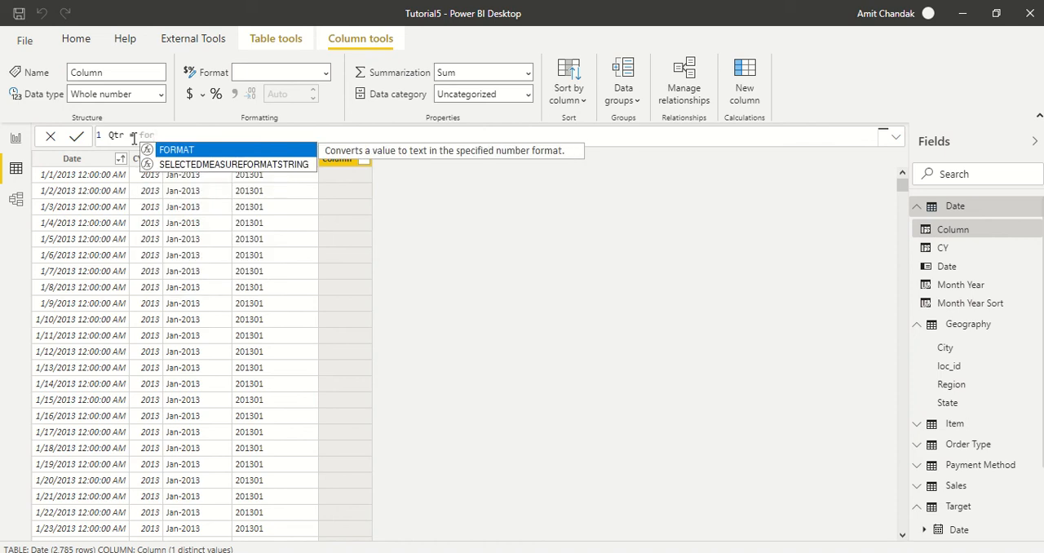
{"action": "key", "text": "Tab"}
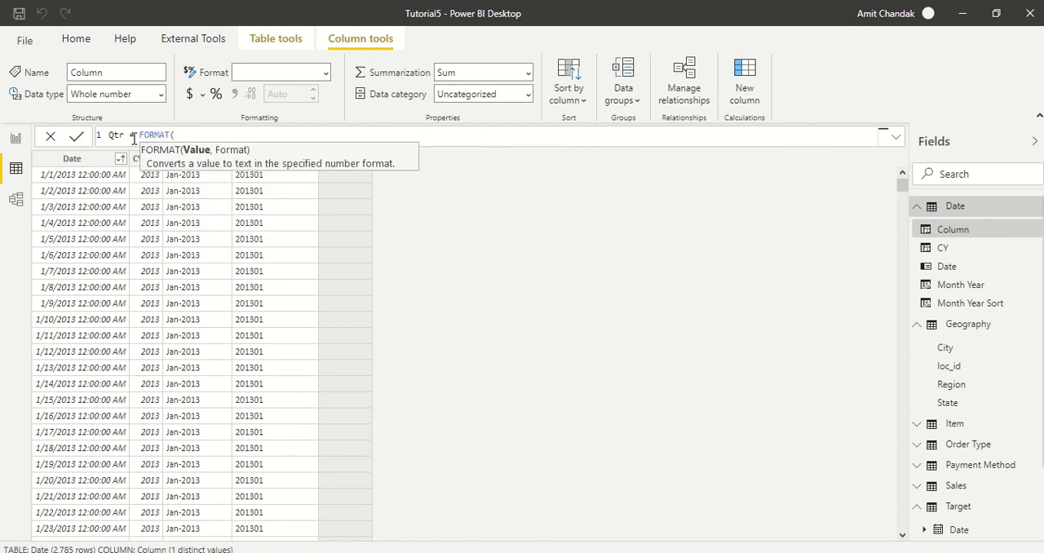
{"action": "type", "text": "[da"}
{"action": "key", "text": "Tab"}
{"action": "type", "text": ",\"\""}
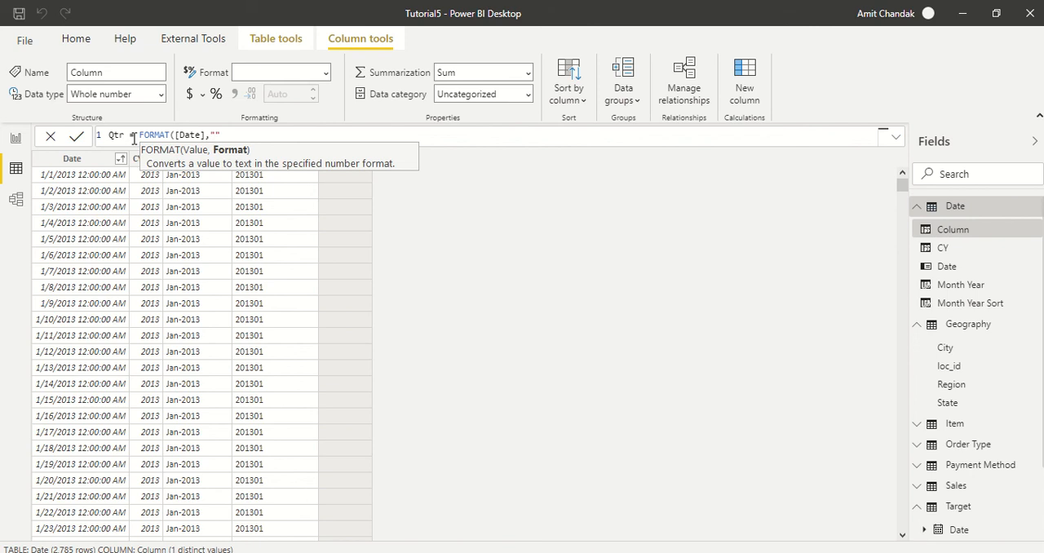
{"action": "key", "text": "Left"}
{"action": "type", "text": "Q"}
{"action": "key", "text": "Left"}
{"action": "type", "text": "Q"}
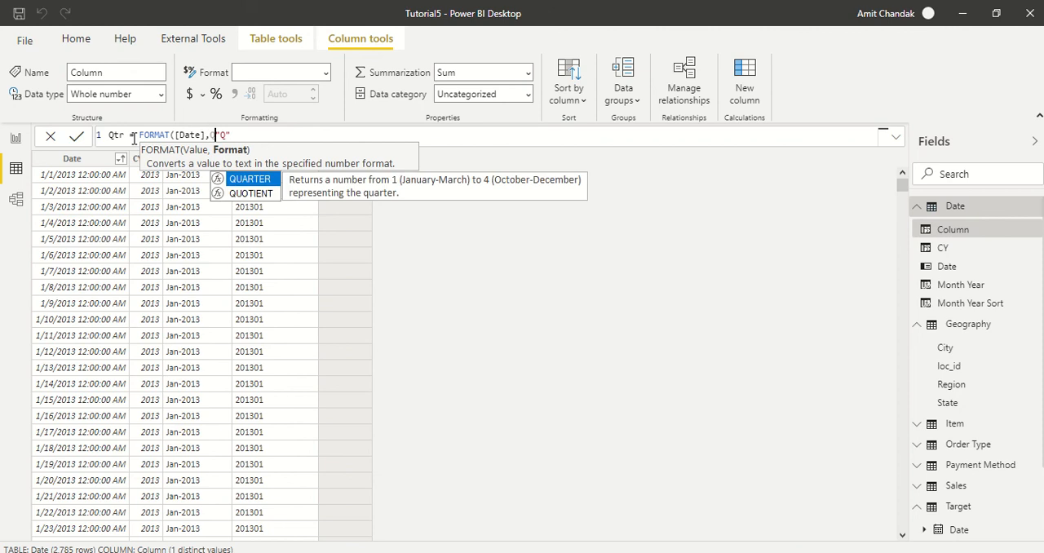
{"action": "type", "text": "&"}
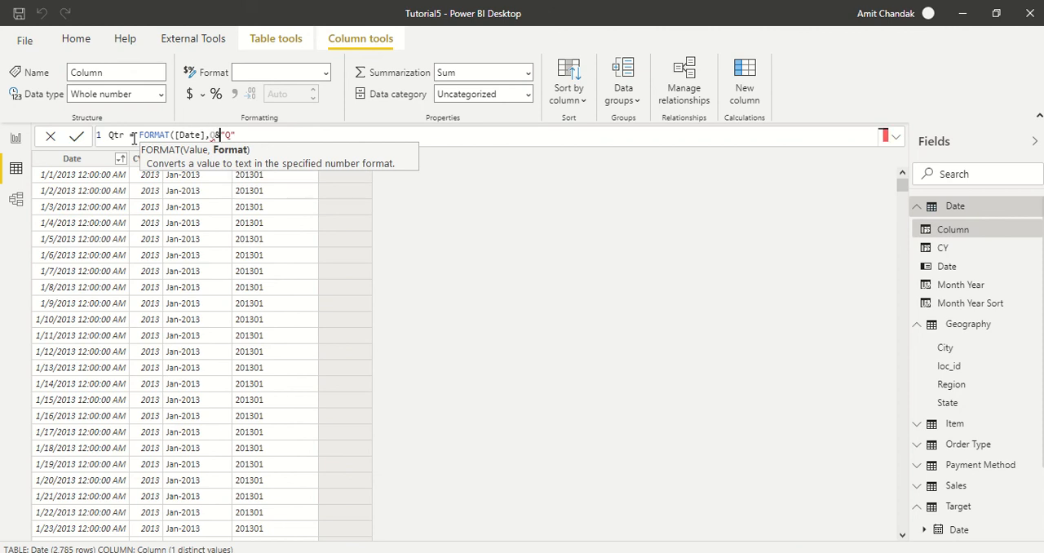
{"action": "key", "text": "Left"}
{"action": "key", "text": "Left"}
{"action": "type", "text": "\""}
{"action": "key", "text": "Left"}
{"action": "key", "text": "shift+Right"}
{"action": "key", "text": "shift+Right"}
{"action": "key", "text": "shift+Right"}
{"action": "key", "text": "Delete"}
{"action": "type", "text": ")"}
{"action": "key", "text": "Left"}
{"action": "key", "text": "Left"}
{"action": "key", "text": "Left"}
{"action": "key", "text": "Left"}
{"action": "key", "text": "Left"}
{"action": "key", "text": "Left"}
{"action": "key", "text": "Left"}
{"action": "key", "text": "Left"}
{"action": "key", "text": "Left"}
{"action": "key", "text": "Left"}
{"action": "key", "text": "Left"}
{"action": "key", "text": "Left"}
{"action": "key", "text": "Left"}
{"action": "key", "text": "Left"}
{"action": "key", "text": "Left"}
{"action": "key", "text": "Left"}
{"action": "key", "text": "Left"}
{"action": "key", "text": "Left"}
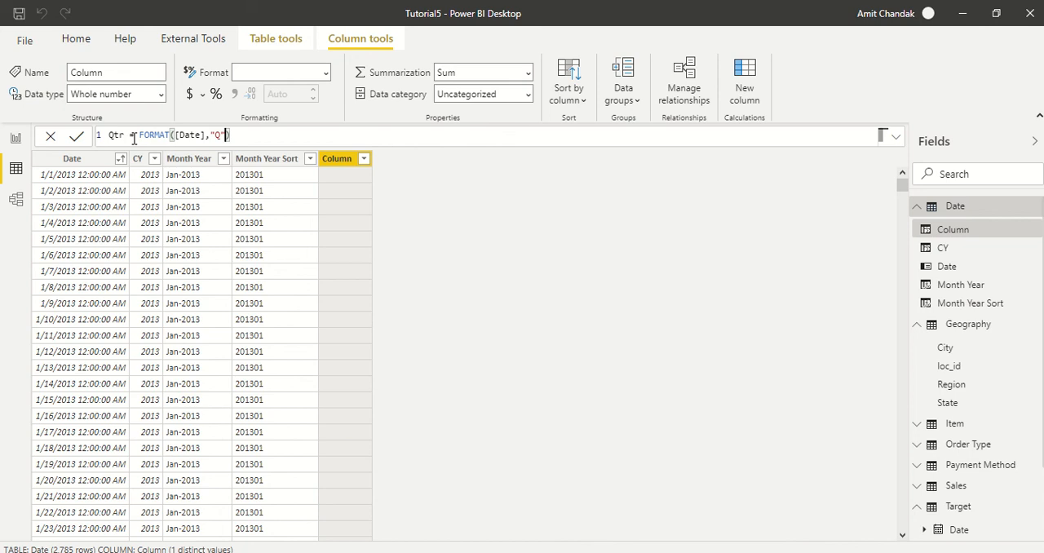
- Prefix the quarter number with the letter Q, making the formula Qtr = "Q" & FORMAT([Date],"Q"), and commit the column
{"action": "type", "text": "\"Q &"}
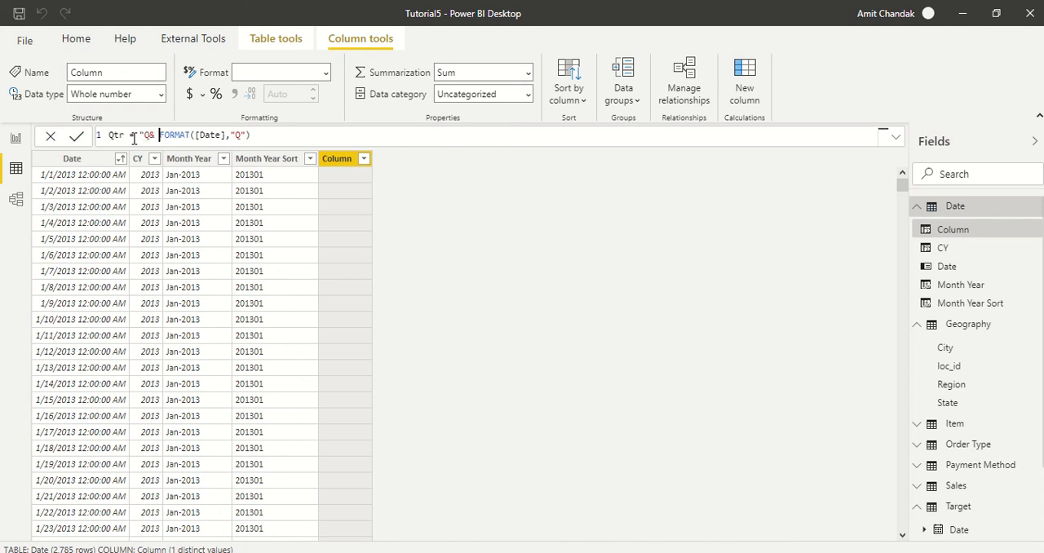
{"action": "key", "text": "Left"}
{"action": "key", "text": "Left"}
{"action": "key", "text": "Left"}
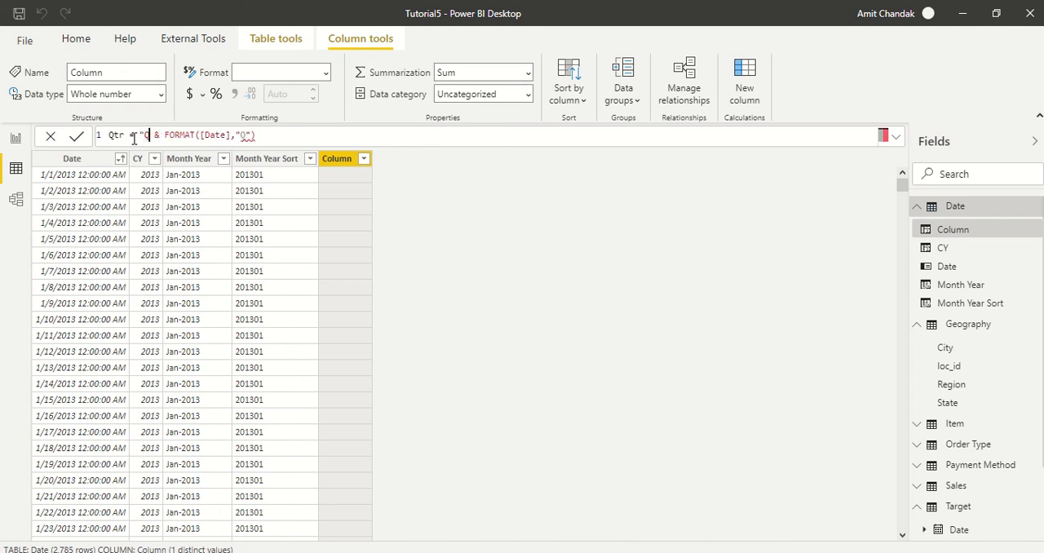
{"action": "type", "text": "\""}
{"action": "key", "text": "Right"}
{"action": "key", "text": "Right"}
{"action": "key", "text": "Right"}
{"action": "key", "text": "Right"}
{"action": "key", "text": "Right"}
{"action": "key", "text": "Right"}
{"action": "key", "text": "Right"}
{"action": "key", "text": "Right"}
{"action": "key", "text": "Right"}
{"action": "key", "text": "Right"}
{"action": "key", "text": "Right"}
{"action": "key", "text": "Right"}
{"action": "key", "text": "Right"}
{"action": "key", "text": "Right"}
{"action": "key", "text": "Right"}
{"action": "key", "text": "Right"}
{"action": "key", "text": "Right"}
{"action": "key", "text": "Right"}
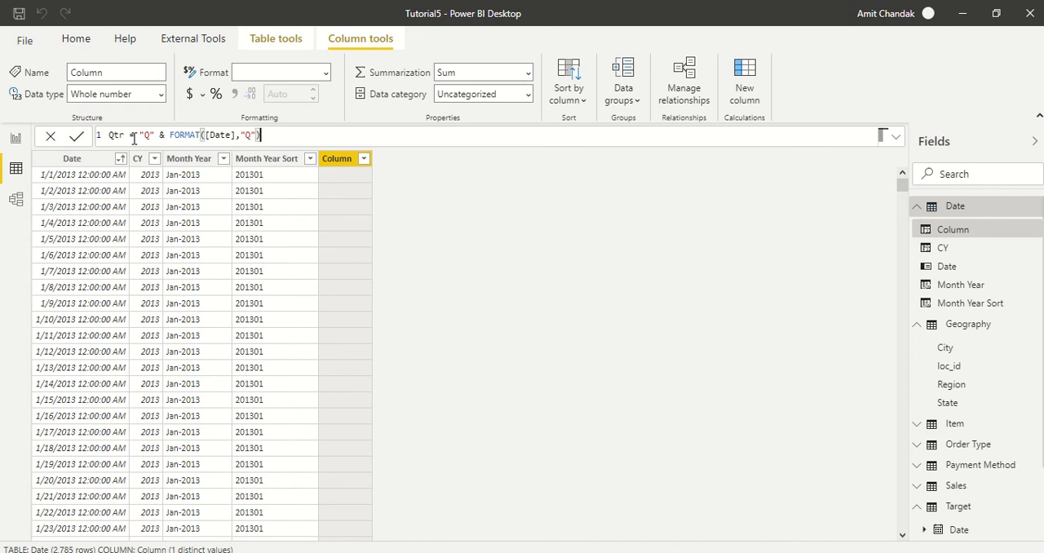
{"action": "key", "text": "Return"}
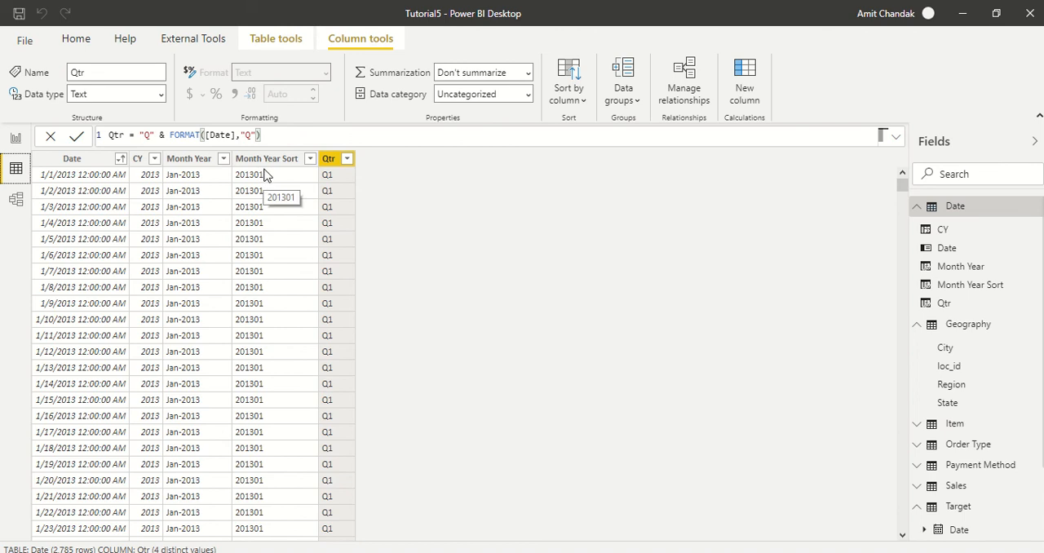
- Add another calculated column to the Date table and enter the formula Qtr Year = FORMAT([Date],"YYYY")
{"action": "left_click", "coordinate": [746, 87]}
{"action": "double_click", "coordinate": [119, 134]}
{"action": "type", "text": "Qtr"}
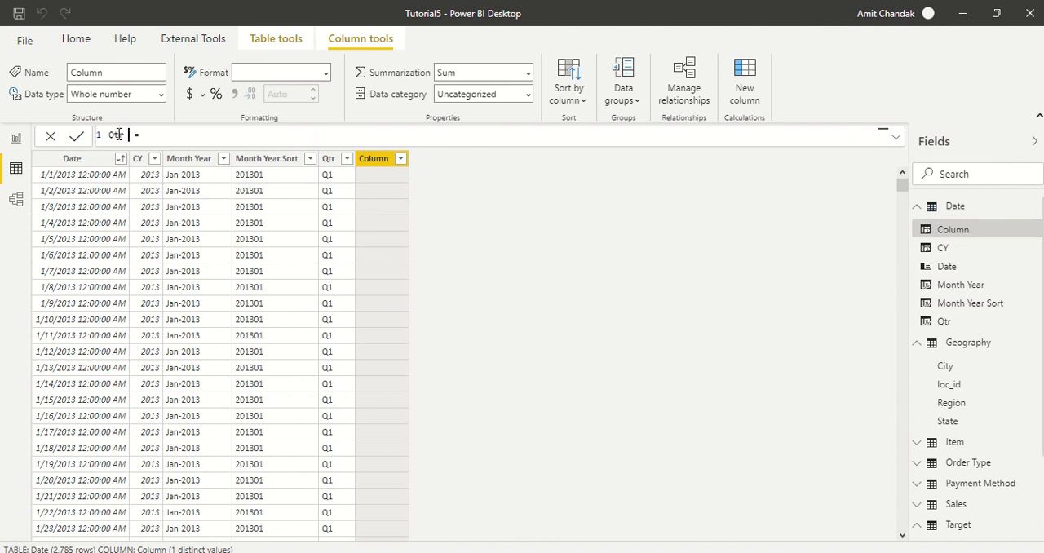
{"action": "type", "text": " Year"}
{"action": "key", "text": "End"}
{"action": "type", "text": "FORMAT("}
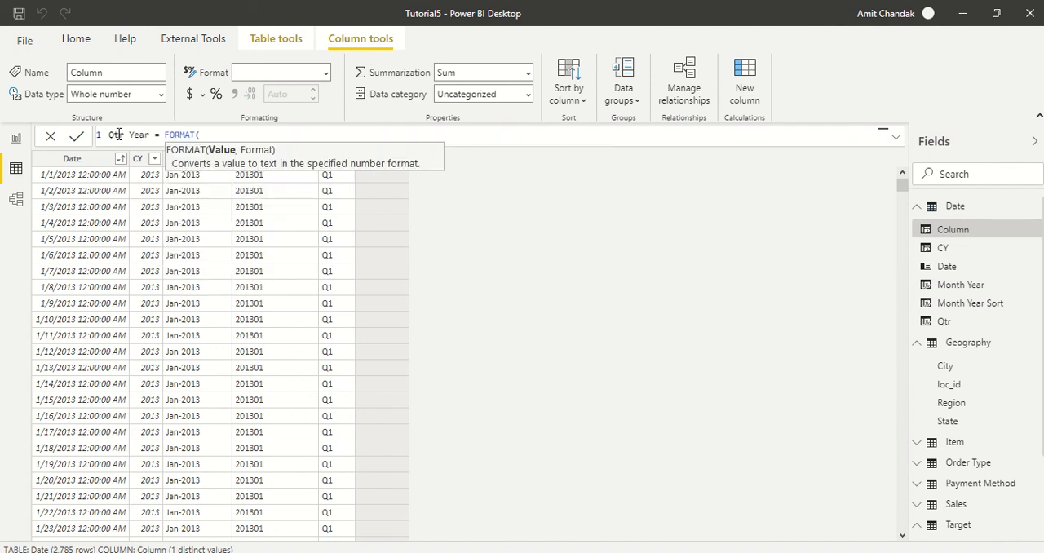
{"action": "type", "text": "[dt"}
{"action": "key", "text": "Tab"}
{"action": "type", "text": ",\""}
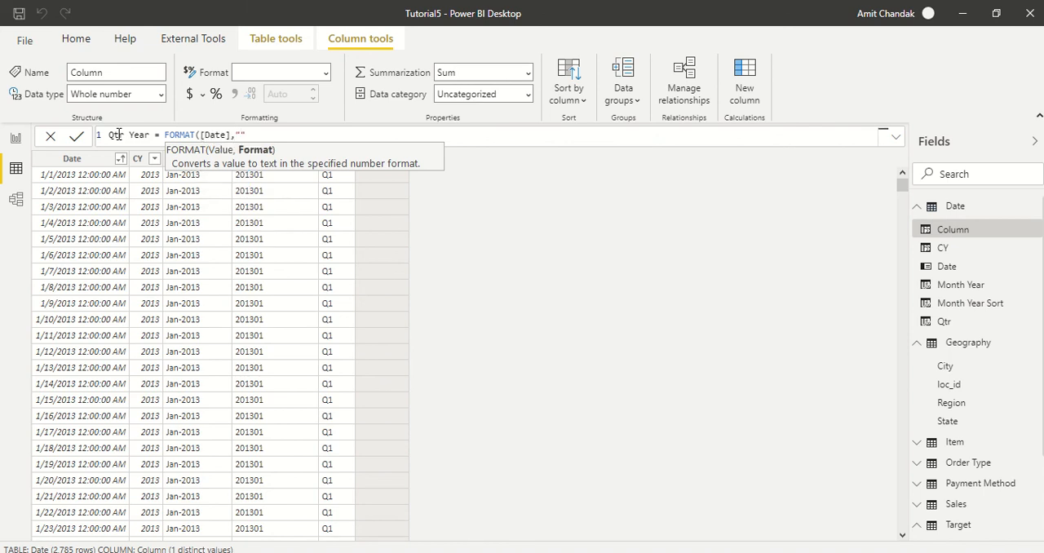
{"action": "type", "text": "YYYY\") "}
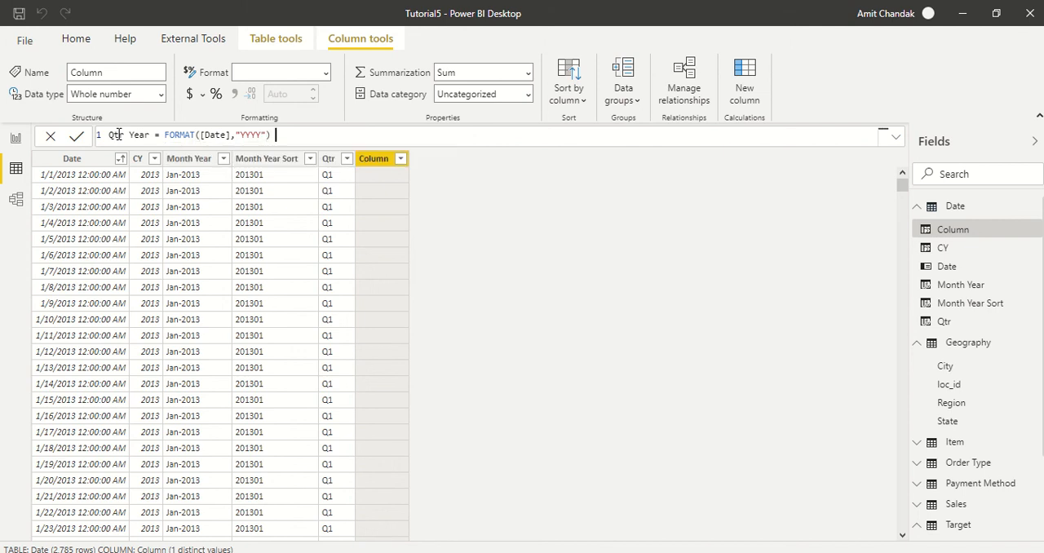
{"action": "type", "text": "& \"1Q\""}
- Extend the Qtr Year formula with & "1Q" & followed by a copy of FORMAT([Date],"YYYY")
{"action": "left_click_drag", "start_coordinate": [272, 135], "coordinate": [164, 133]}
{"action": "key", "text": "ctrl+c"}
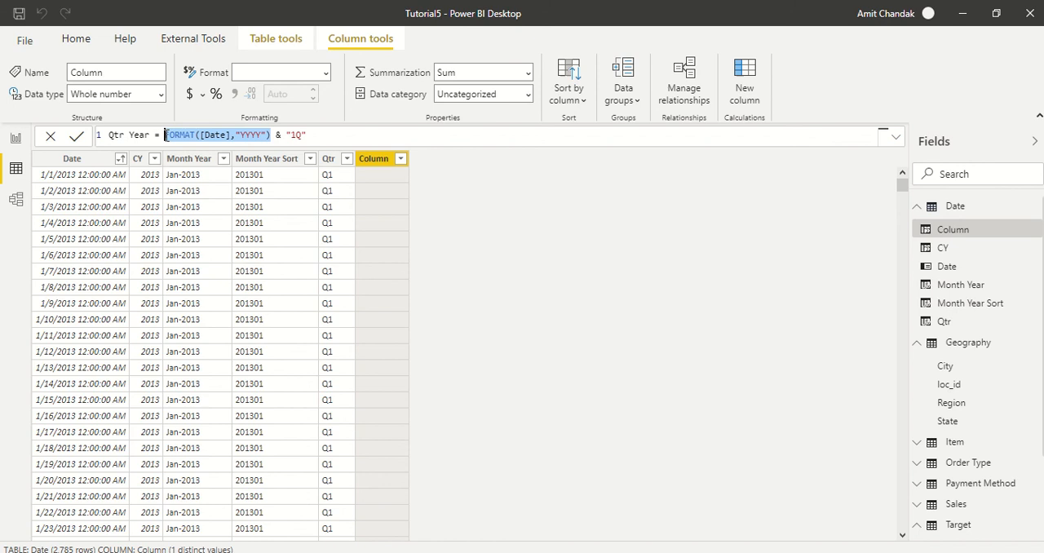
{"action": "left_click", "coordinate": [347, 132]}
{"action": "type", "text": "&"}
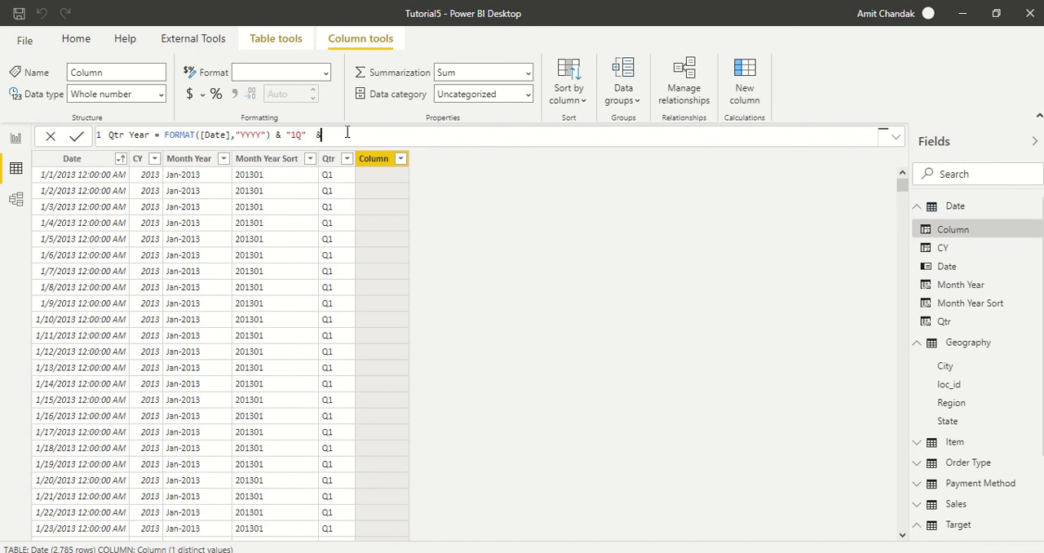
{"action": "key", "text": "ctrl+v"}
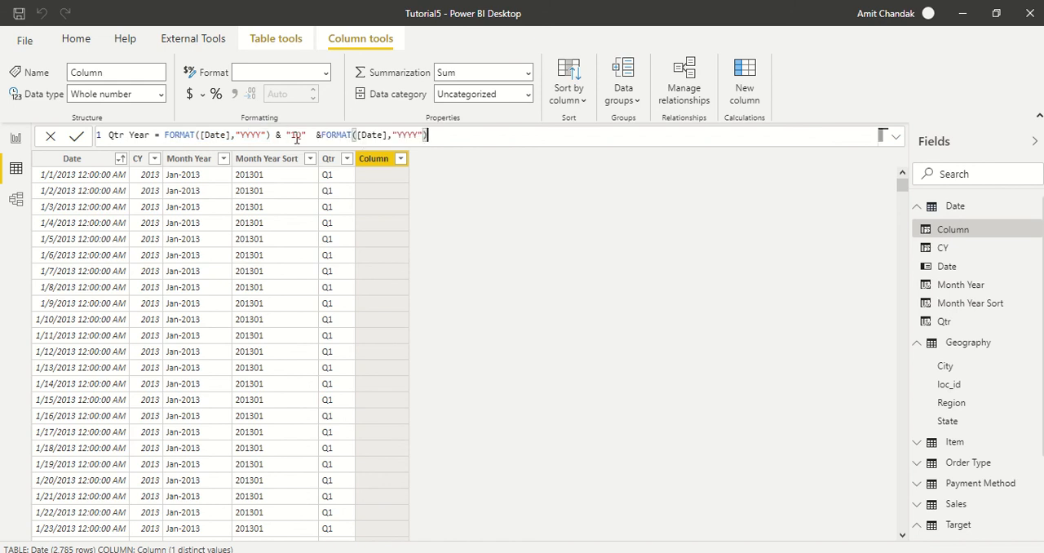
- Change the Qtr Year formula's middle text to "-Q" and the second FORMAT code to "Q", and commit the column
{"action": "left_click", "coordinate": [296, 134]}
{"action": "key", "text": "BackSpace"}
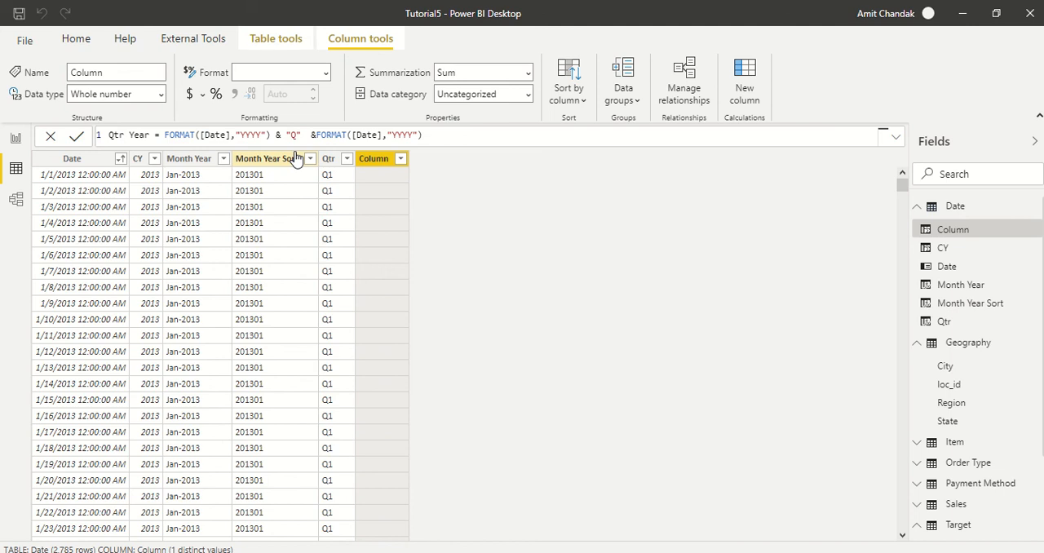
{"action": "type", "text": "-"}
{"action": "left_click_drag", "start_coordinate": [422, 134], "coordinate": [397, 135]}
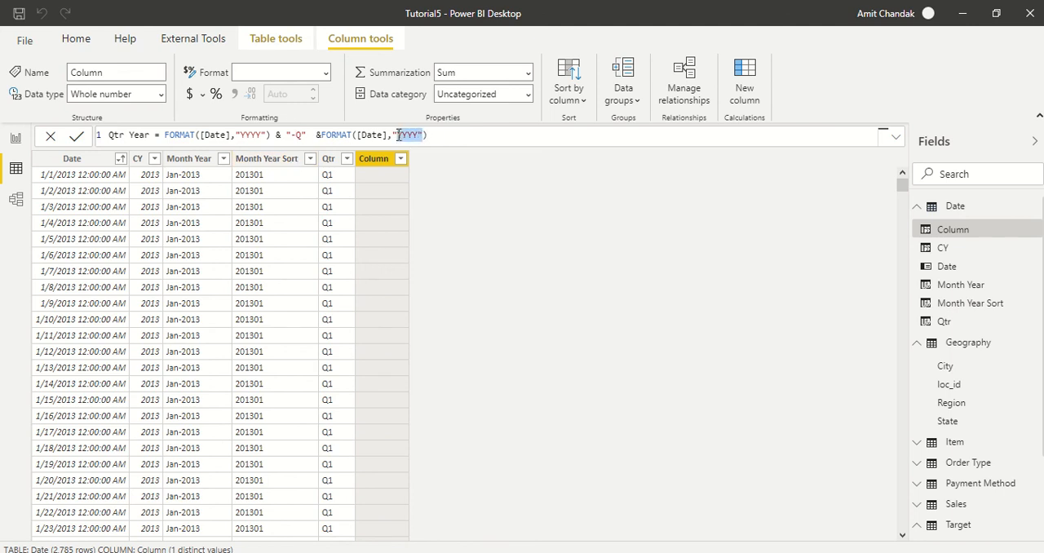
{"action": "key", "text": "Delete"}
{"action": "key", "text": "Delete"}
{"action": "type", "text": "Q\""}
{"action": "key", "text": "Return"}
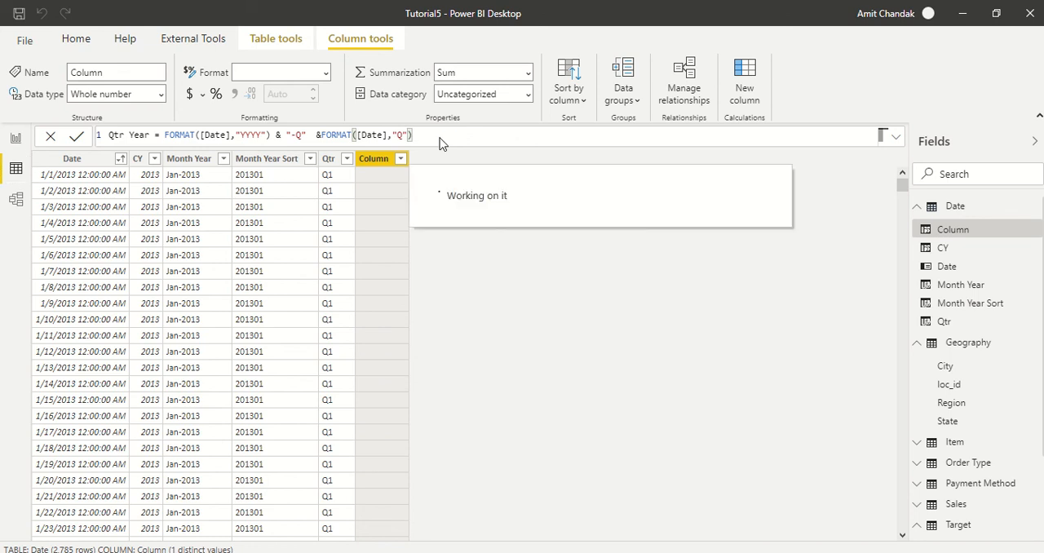